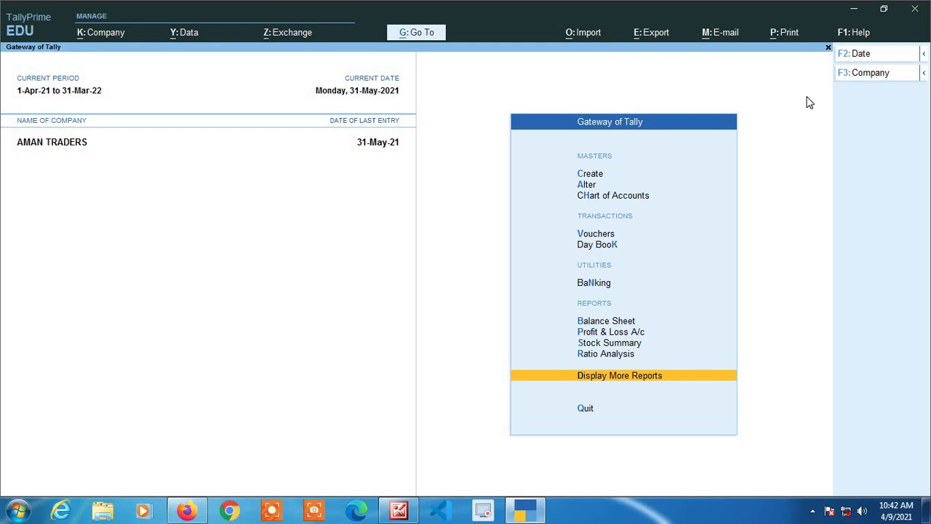
# - Go to the ledger report of the account books and bring up the list of ledgers
pyautogui.press('Return')
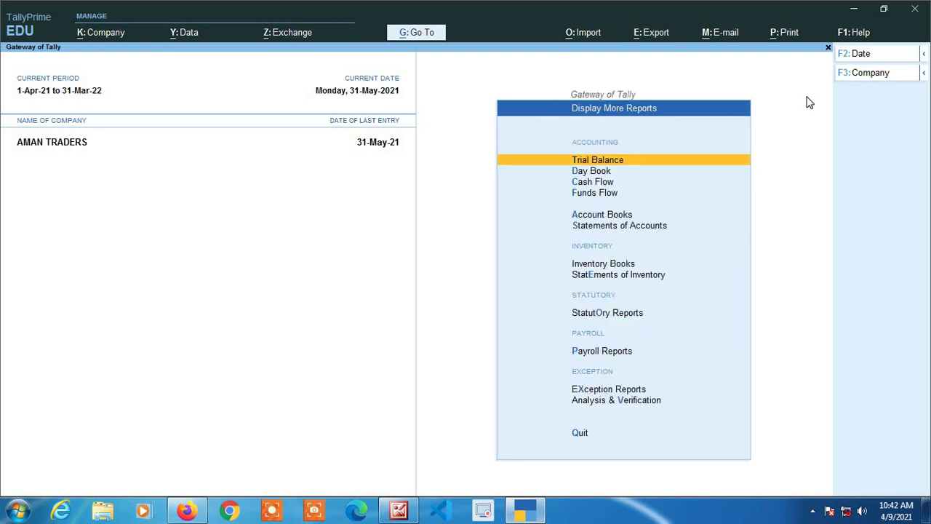
pyautogui.press('Down')
pyautogui.press('Down')
pyautogui.press('Down')
pyautogui.press('Down')
pyautogui.press('Return')
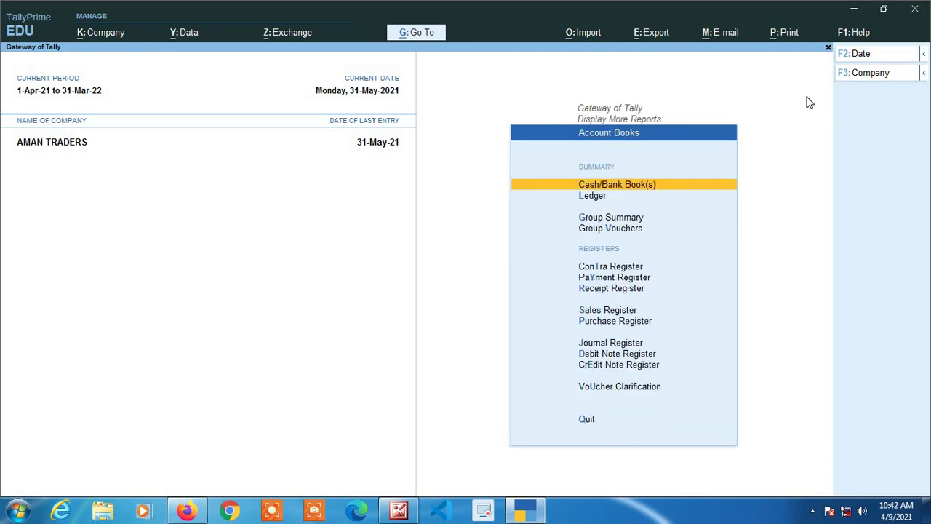
pyautogui.press('Down')
pyautogui.press('Return')
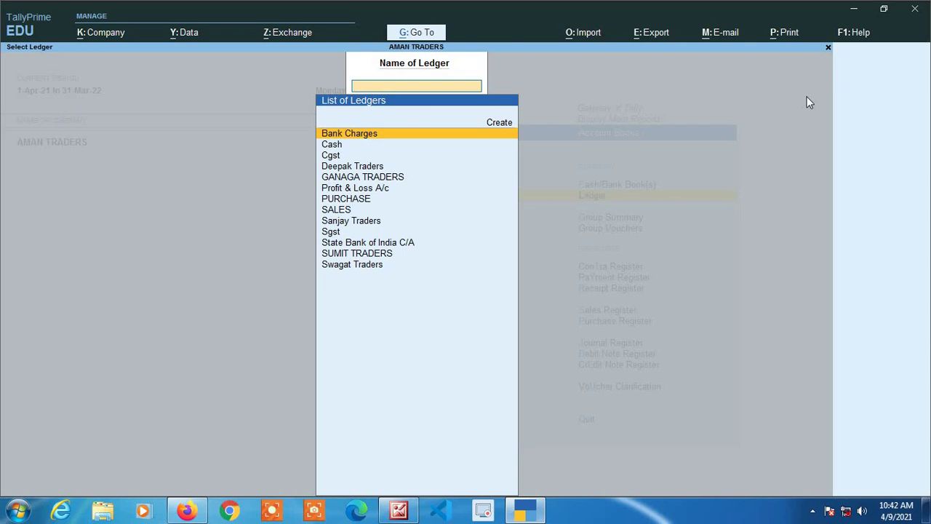
# - Display the ledger vouchers of State Bank of India C/A
pyautogui.press('Down')
pyautogui.press('Down')
pyautogui.press('Down')
pyautogui.press('Down')
pyautogui.press('Down')
pyautogui.press('Down')
pyautogui.press('Down')
pyautogui.press('Down')
pyautogui.press('Down')
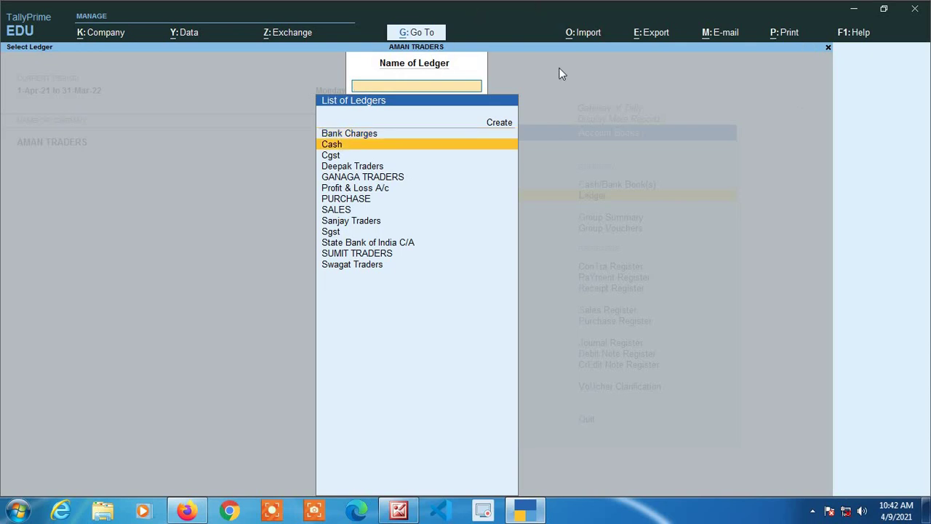
pyautogui.press('Down')
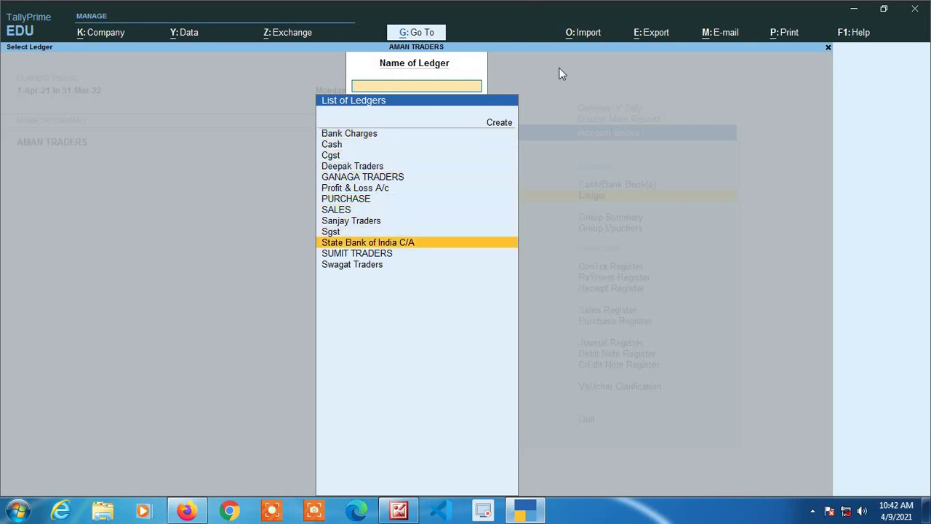
pyautogui.press('Return')
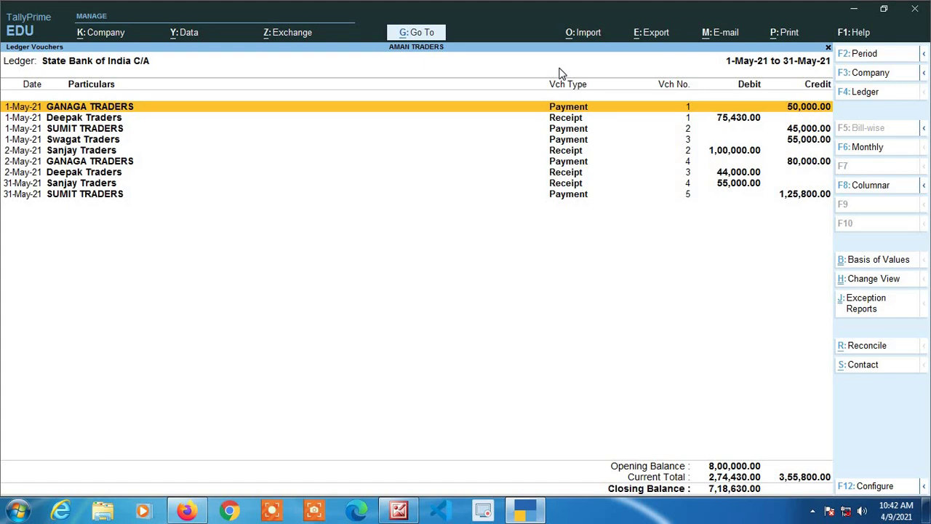
# - Configure the State Bank of India C/A ledger report to show the running balance
pyautogui.press('F12')
pyautogui.press('Down')
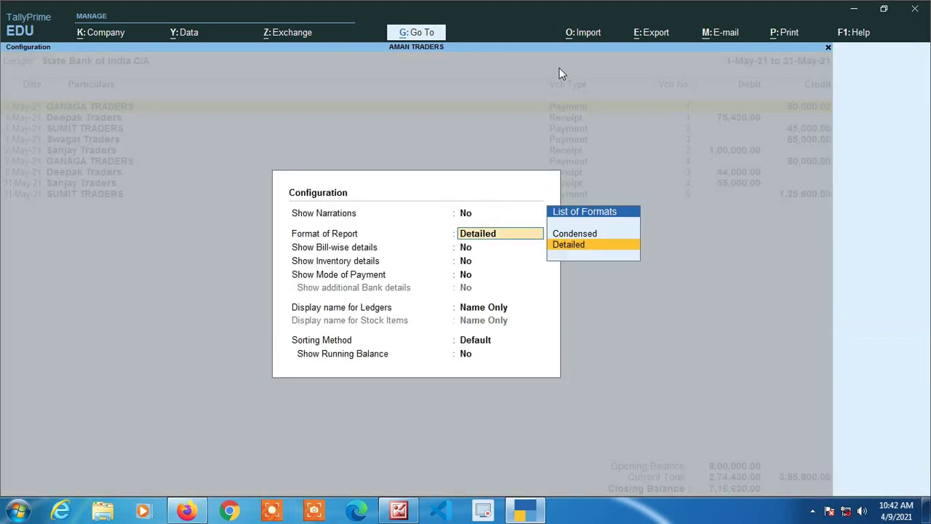
pyautogui.press('Down')
pyautogui.press('Down')
pyautogui.press('Down')
pyautogui.press('Down')
pyautogui.press('Down')
pyautogui.press('Return')
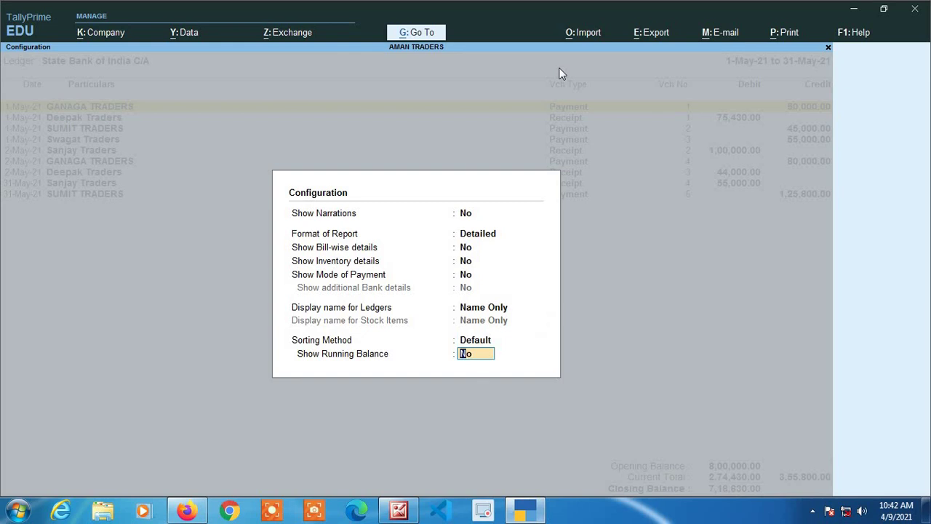
pyautogui.write('y')
pyautogui.press('Return')
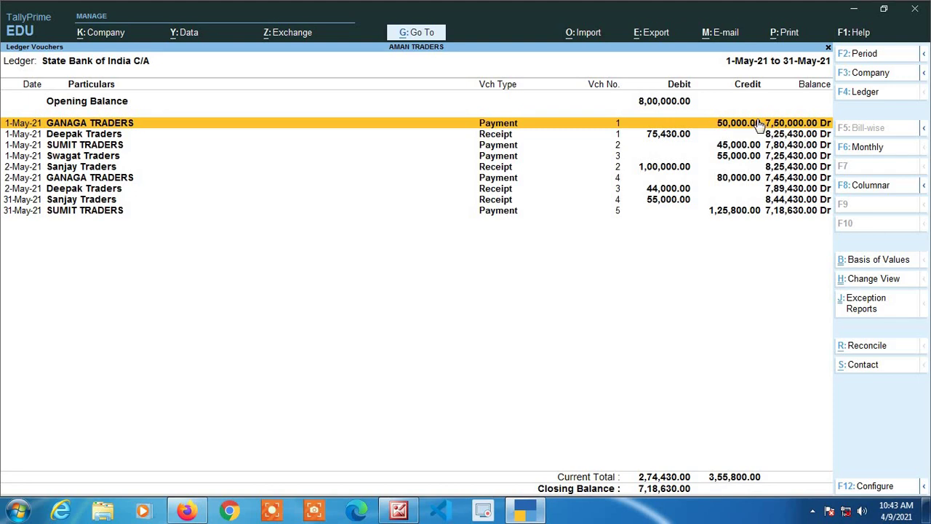
# - Close the ledger report and return to the Gateway of Tally
pyautogui.click(820, 53)
pyautogui.click(820, 52)
pyautogui.click(820, 52)
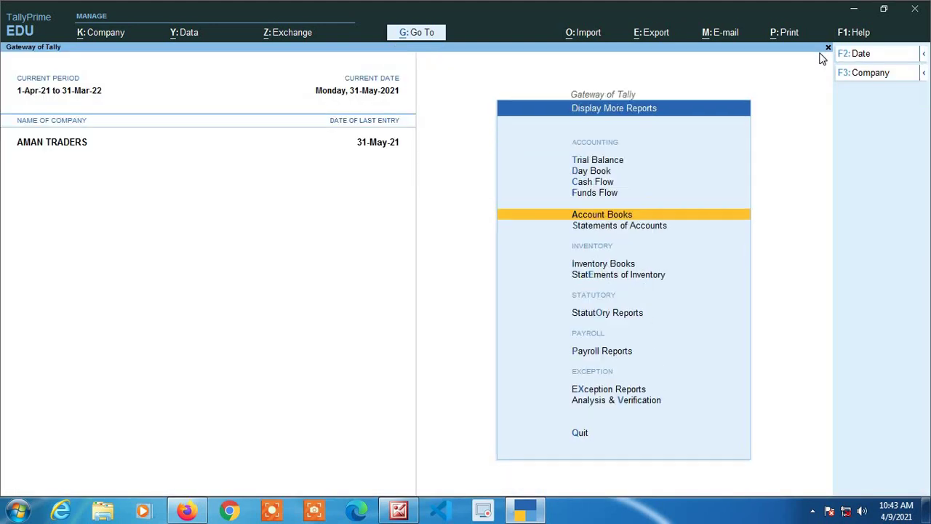
pyautogui.click(820, 58)
# - Start a new payment voucher and set its date to 1-5
pyautogui.press('Up')
pyautogui.press('Up')
pyautogui.press('Up')
pyautogui.press('Up')
pyautogui.press('Up')
pyautogui.press('Up')
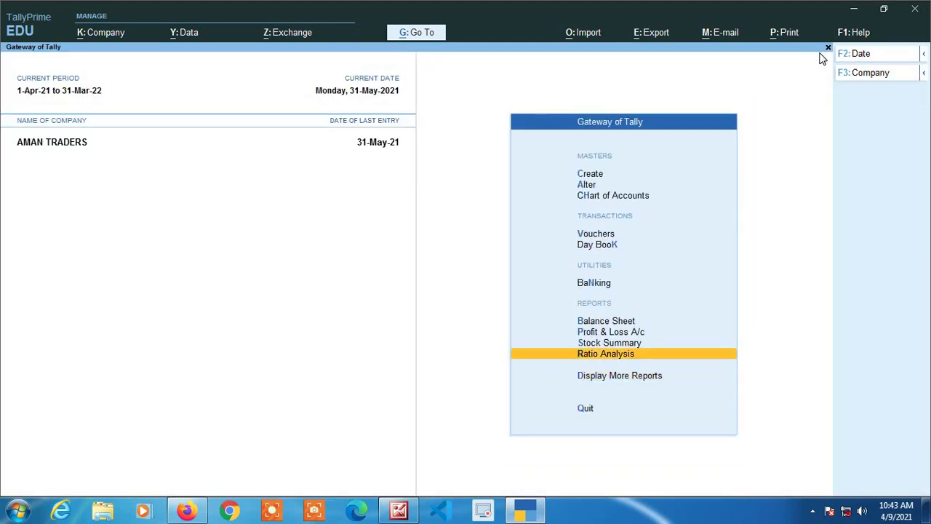
pyautogui.press('Return')
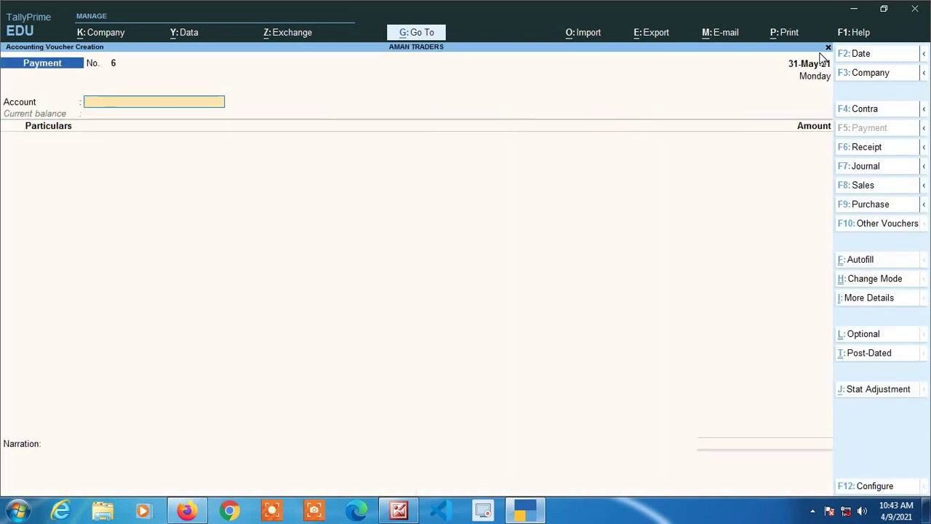
pyautogui.press('F2')
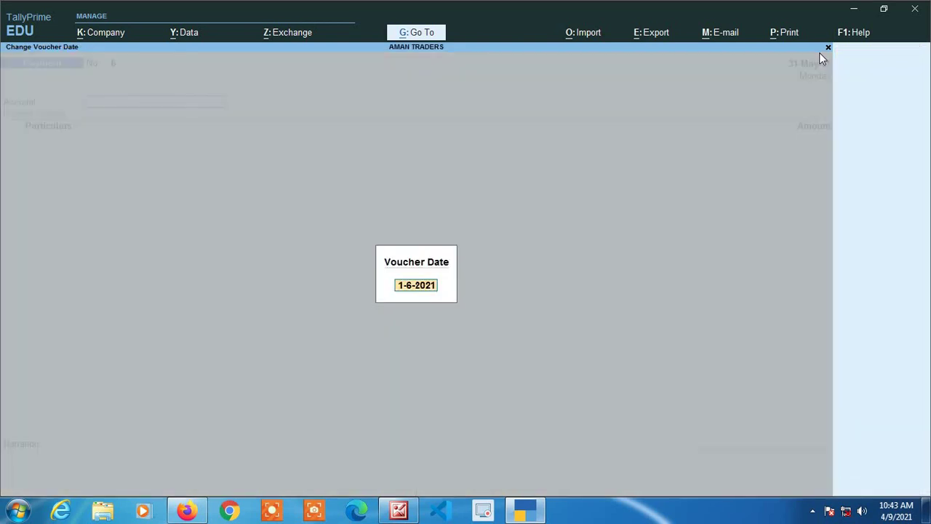
pyautogui.write('1-5')
pyautogui.press('Return')
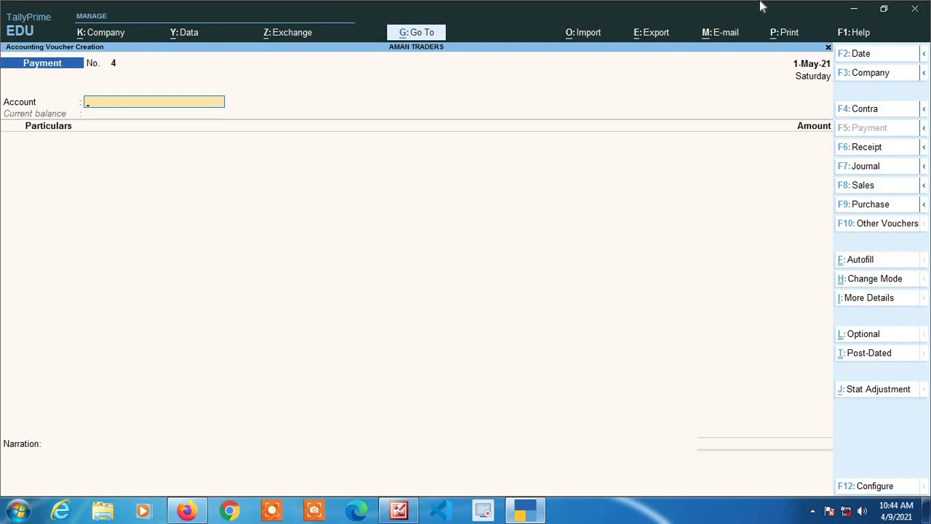
# - Fill the payment voucher with State Bank of India C/A as account and Bank Charges of 17.70 as particulars
pyautogui.write('Sta')
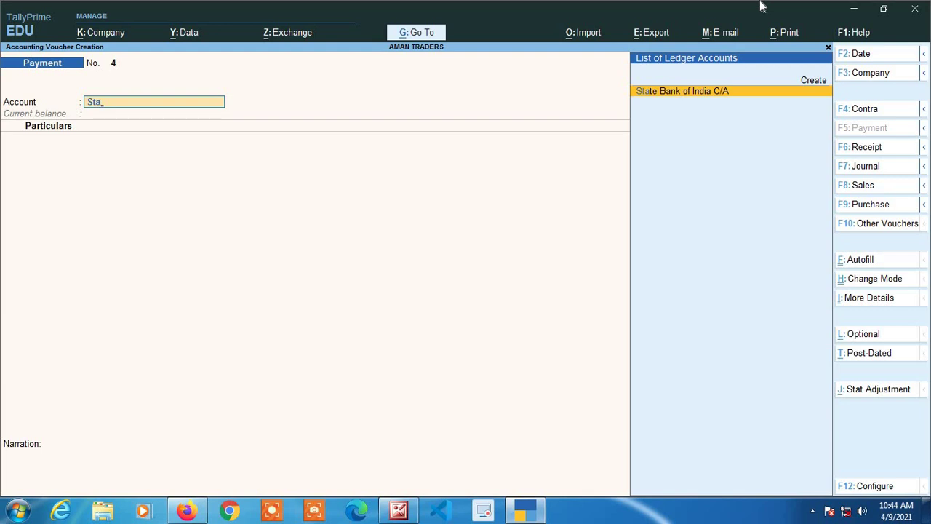
pyautogui.press('Return')
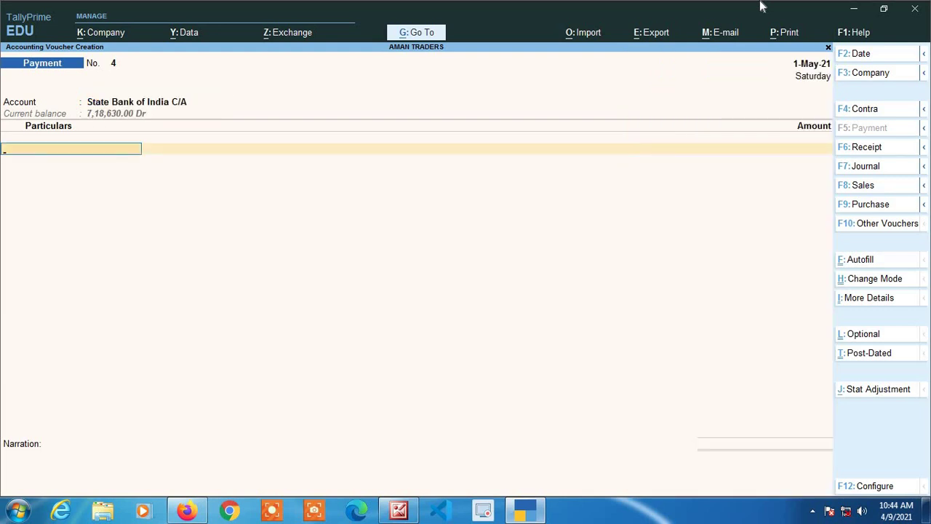
pyautogui.write('Bank')
pyautogui.press('Return')
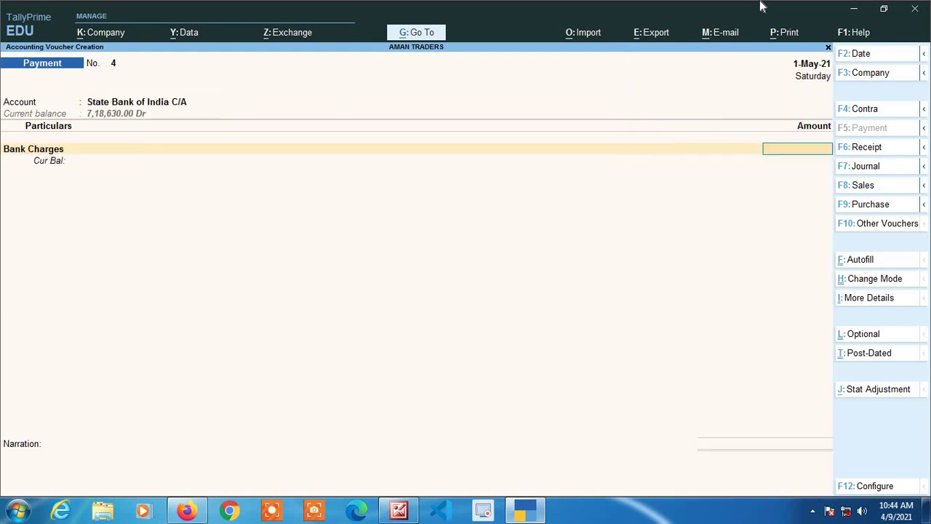
pyautogui.write('17.70')
pyautogui.press('Return')
pyautogui.press('Return')
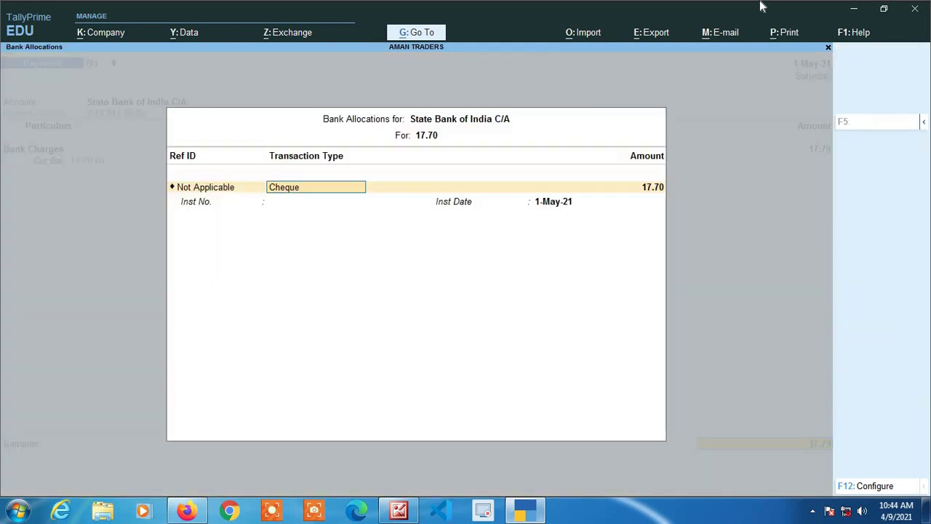
# - Keep Cheque as the bank allocation's transaction type, save the payment voucher without narration, and leave voucher entry
pyautogui.press('Return')
pyautogui.press('Return')
pyautogui.press('Return')
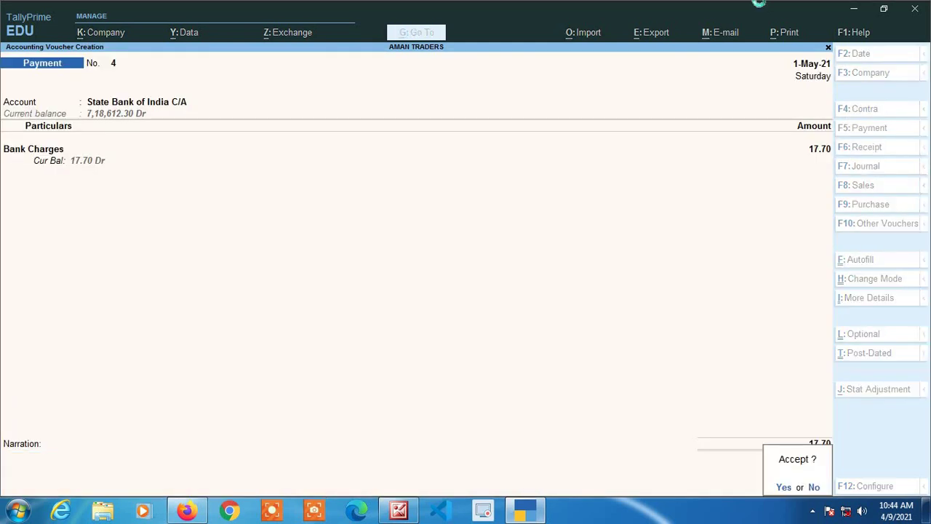
pyautogui.press('Return')
pyautogui.press('Escape')
pyautogui.press('y')
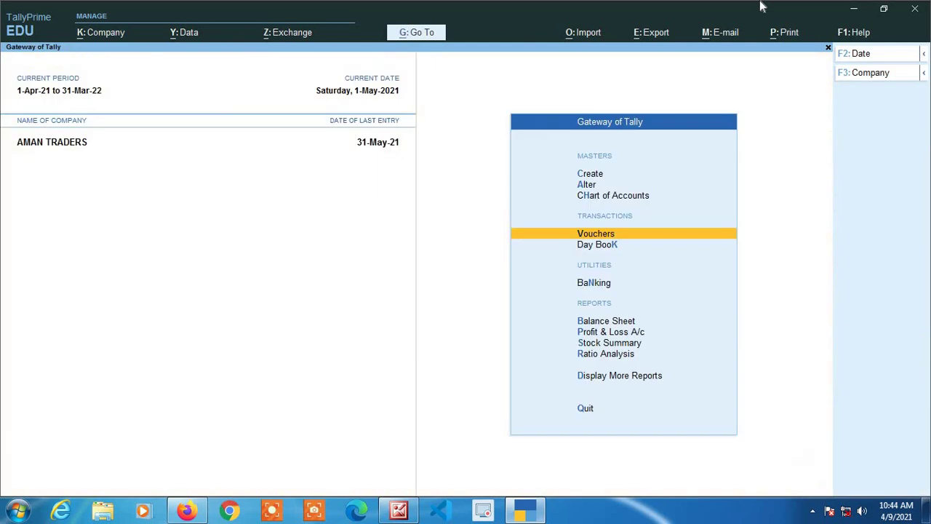
# - Return to the account books' ledger report to choose a ledger again
pyautogui.press('Down')
pyautogui.press('Down')
pyautogui.press('Down')
pyautogui.press('Down')
pyautogui.press('Down')
pyautogui.press('Down')
pyautogui.press('Down')
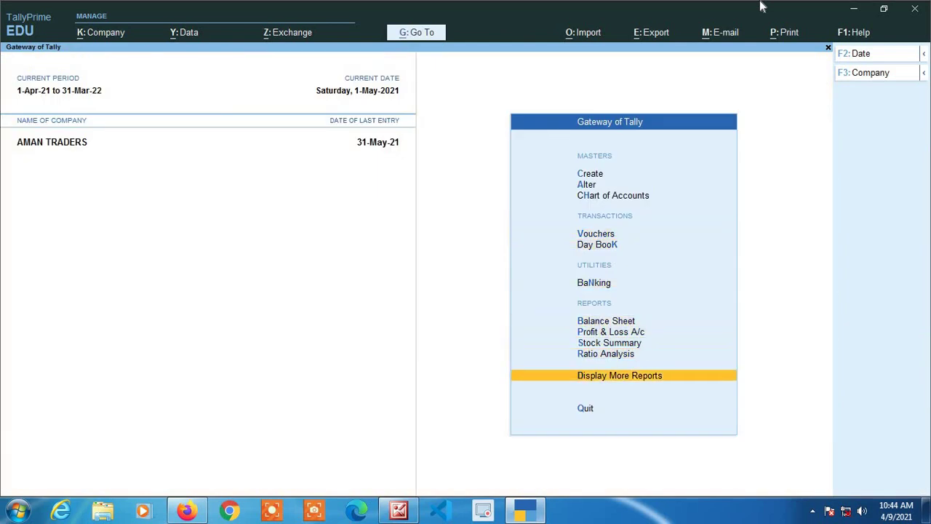
pyautogui.press('Return')
pyautogui.press('Down')
pyautogui.press('Down')
pyautogui.press('Down')
pyautogui.press('Down')
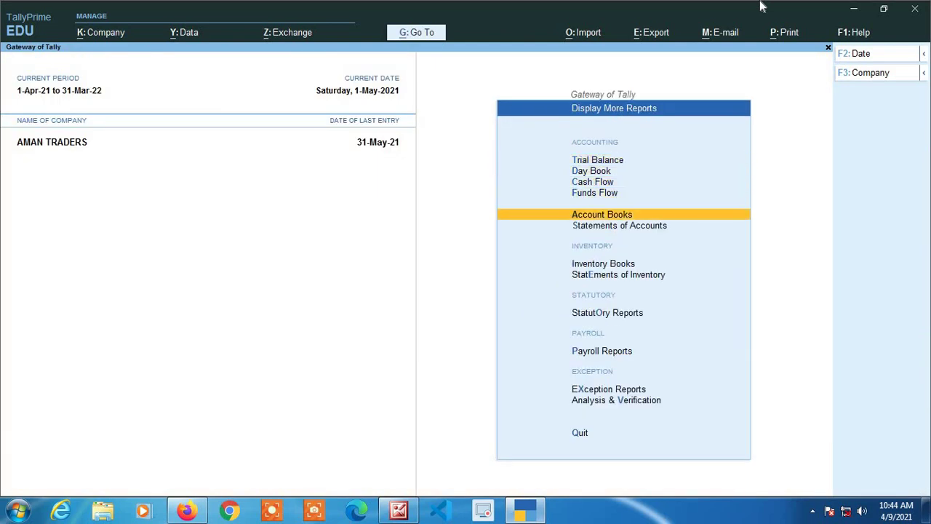
pyautogui.press('Return')
pyautogui.press('Down')
pyautogui.press('Return')
# - Reopen the State Bank of India C/A ledger to view its vouchers with the bank charges entry
pyautogui.press('Down')
pyautogui.press('Down')
pyautogui.press('Down')
pyautogui.press('Down')
pyautogui.press('Down')
pyautogui.press('Down')
pyautogui.press('Down')
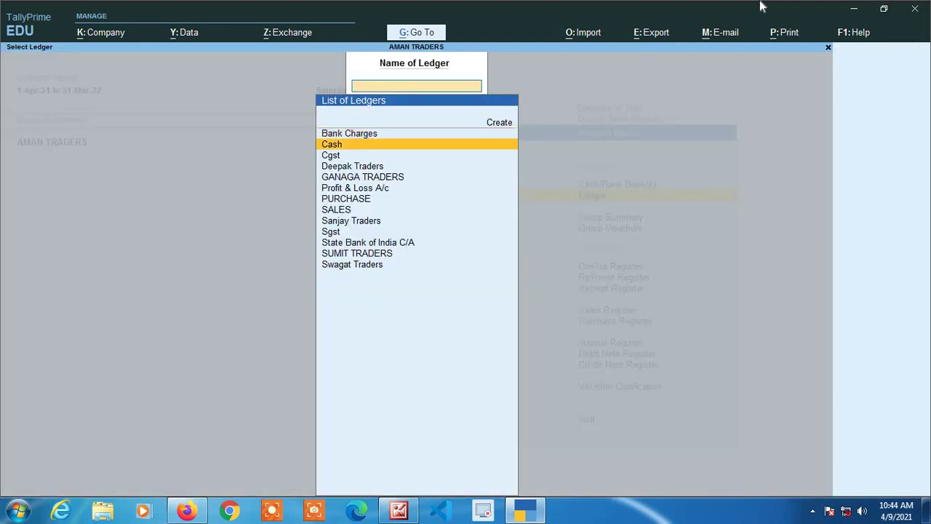
pyautogui.press('Down')
pyautogui.press('Down')
pyautogui.press('Down')
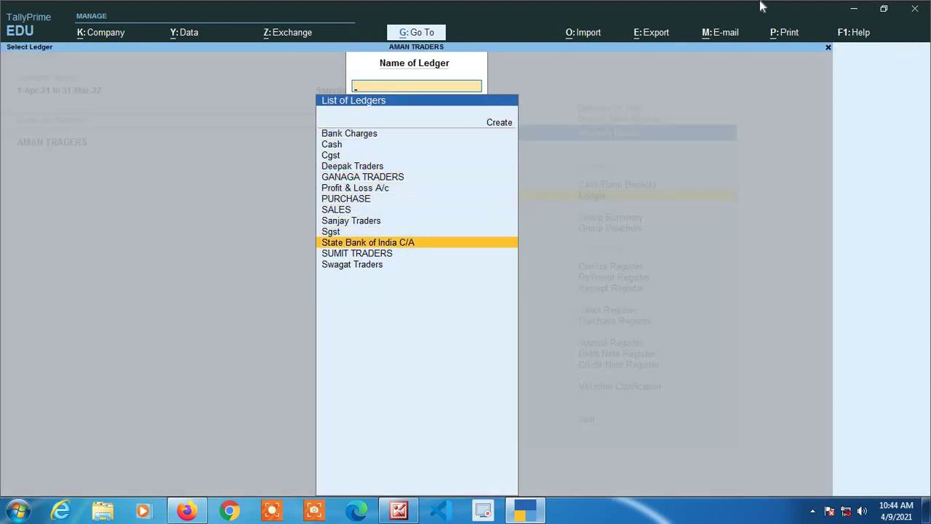
pyautogui.press('Return')
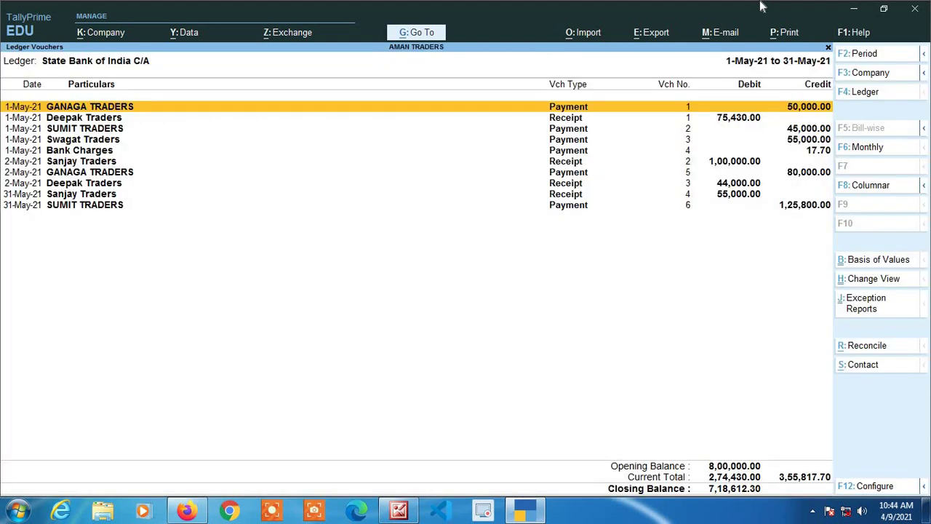
# - Turn on Show Running Balance again for the State Bank of India C/A ledger report
pyautogui.press('F12')
pyautogui.press('Down')
pyautogui.press('Down')
pyautogui.press('Down')
pyautogui.press('Down')
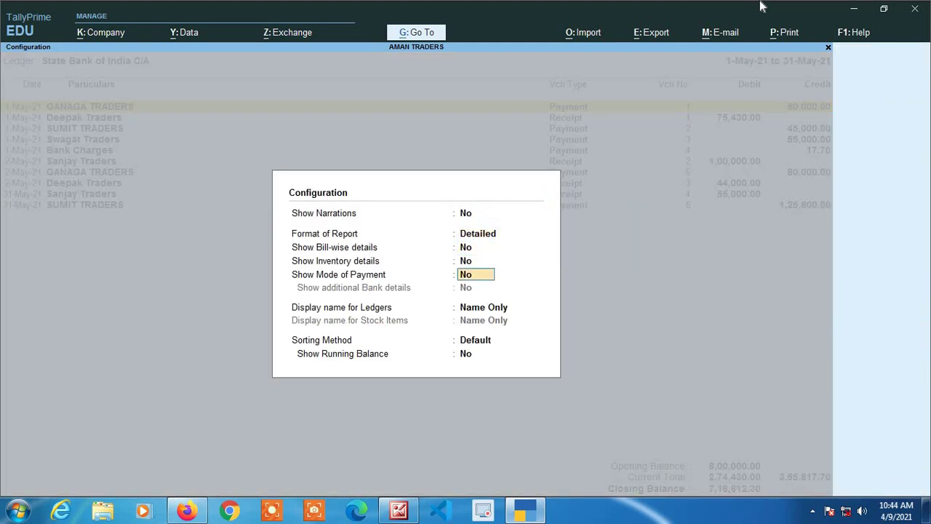
pyautogui.press('Down')
pyautogui.press('Down')
pyautogui.press('Down')
pyautogui.press('y')
pyautogui.press('Return')
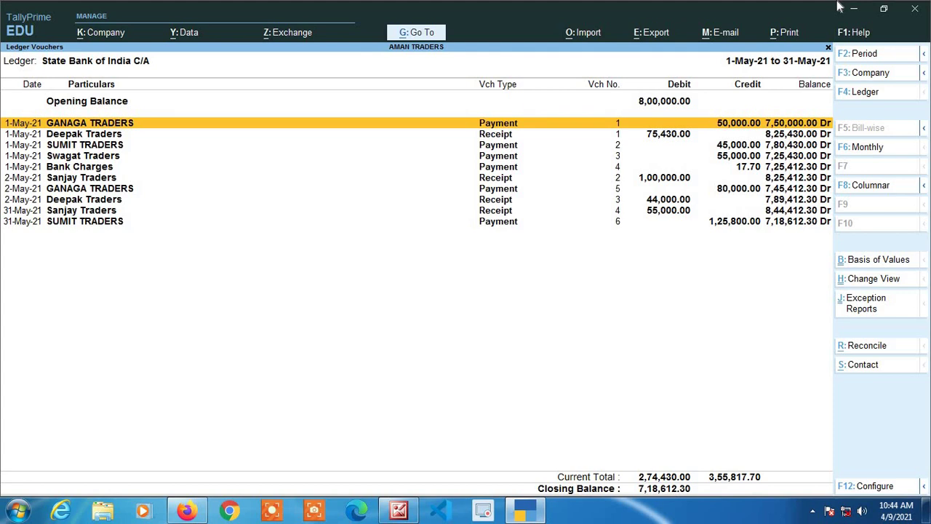
# - Examine the running balance of the 1-May-21 entries down to the Bank Charges payment
pyautogui.press('Down')
pyautogui.press('Down')
pyautogui.press('Down')
pyautogui.press('Down')
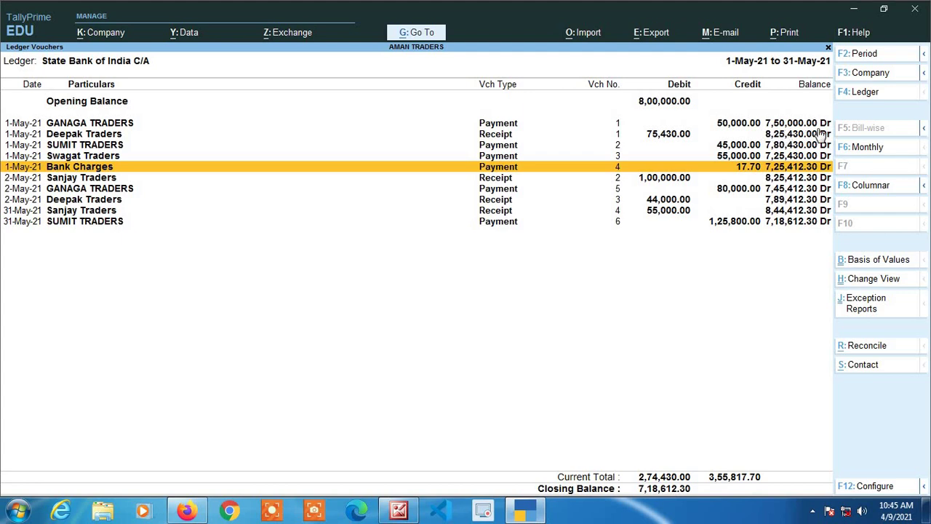
pyautogui.press('Up')
pyautogui.press('Up')
pyautogui.press('Up')
pyautogui.press('Up')
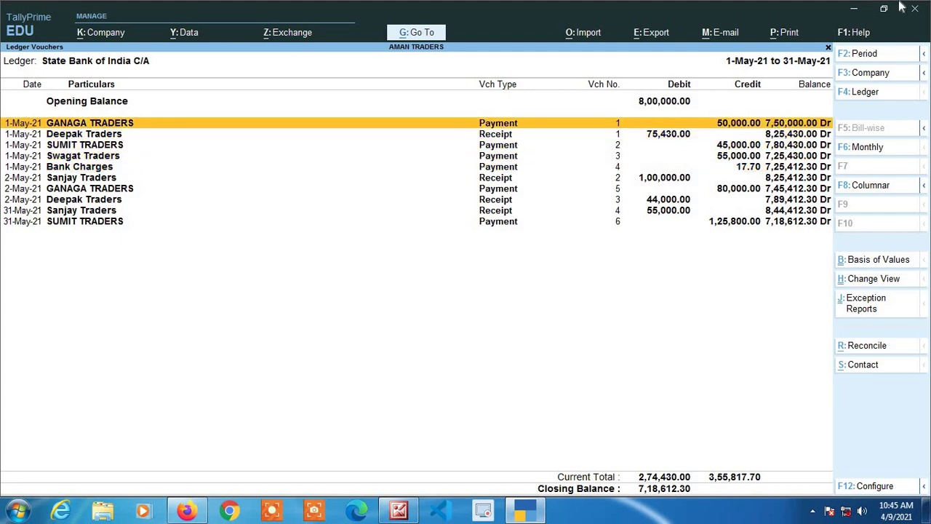
pyautogui.press('Down')
pyautogui.press('Up')
# - Delete the 1-May-21 Bank Charges payment voucher of 17.70 from the ledger
pyautogui.press('Down')
pyautogui.press('Down')
pyautogui.press('Down')
pyautogui.press('Down')
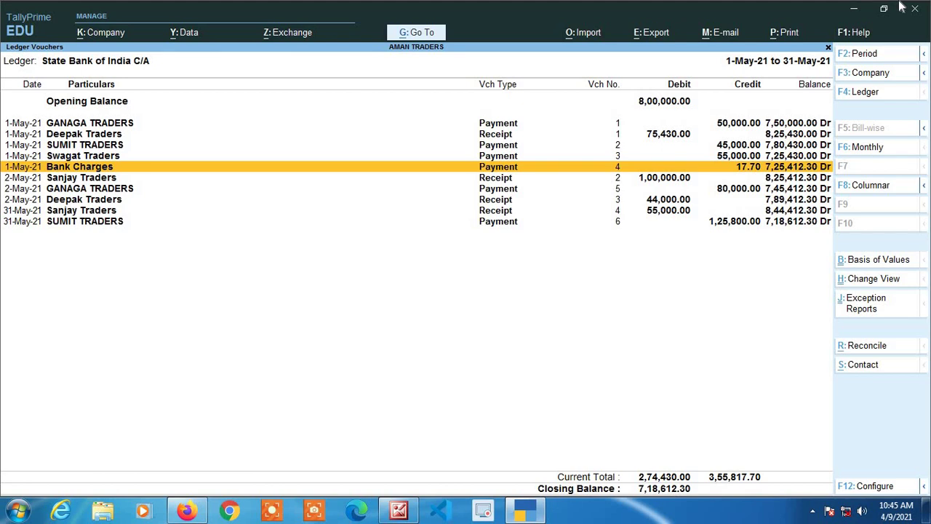
pyautogui.press('Return')
pyautogui.hotkey('alt', 'd')
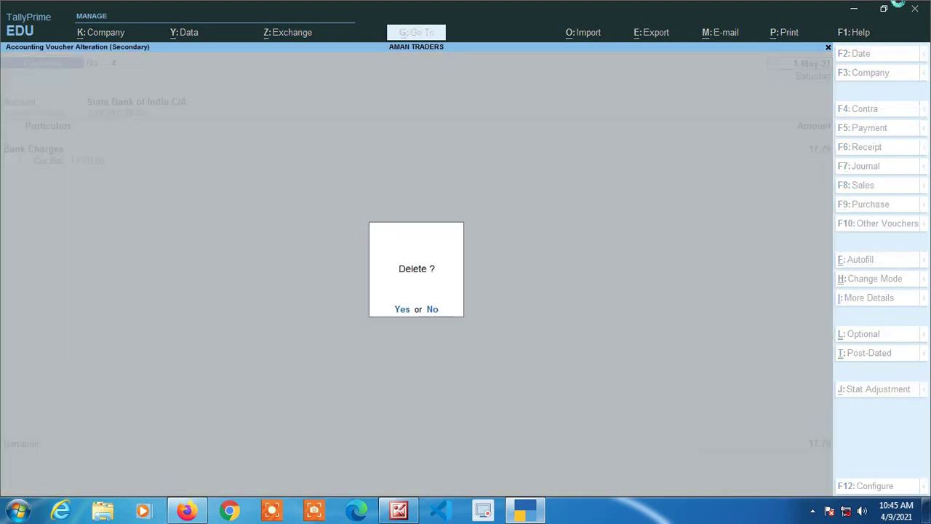
pyautogui.press('y')
# - Review the running balance of the remaining ledger entries from 1-May-21 through 31-May-21
pyautogui.press('Up')
pyautogui.press('Up')
pyautogui.press('Up')
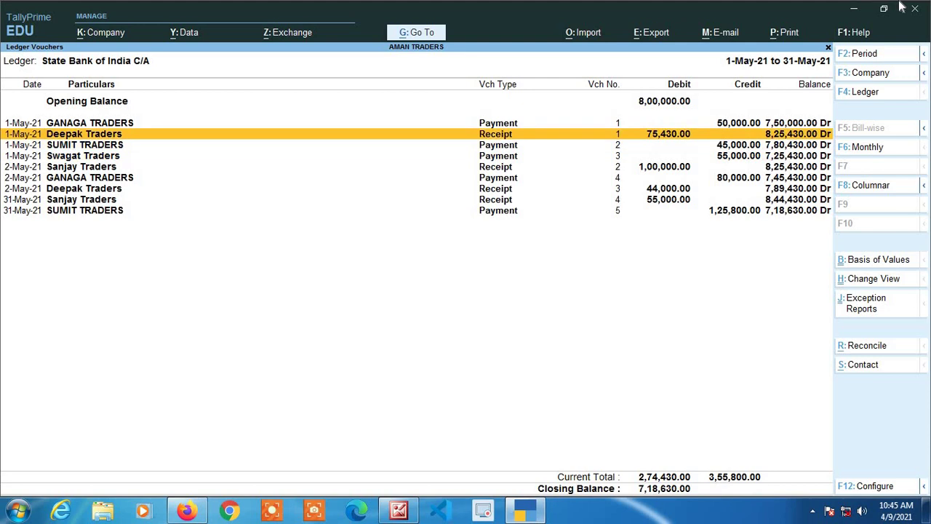
pyautogui.press('Down')
pyautogui.press('Down')
pyautogui.press('Down')
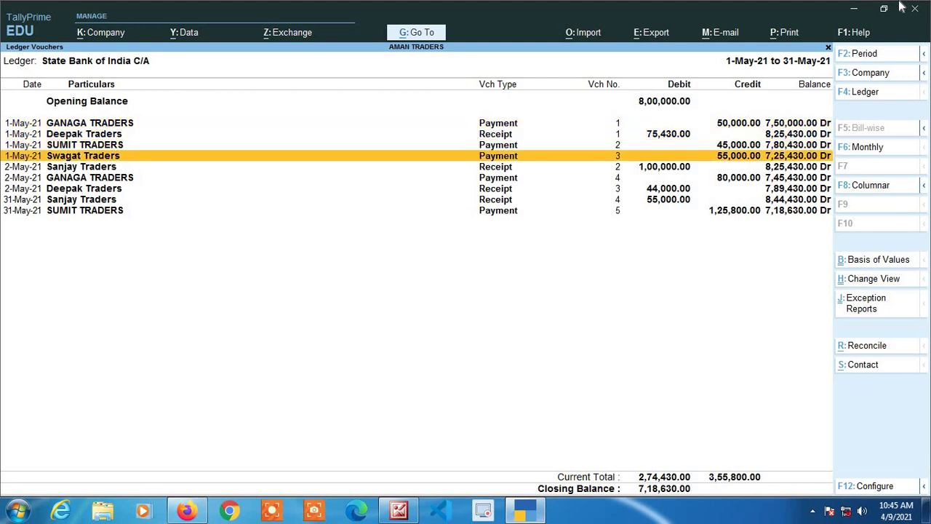
pyautogui.press('Down')
pyautogui.press('Down')
pyautogui.press('Down')
pyautogui.press('Down')
pyautogui.press('Down')
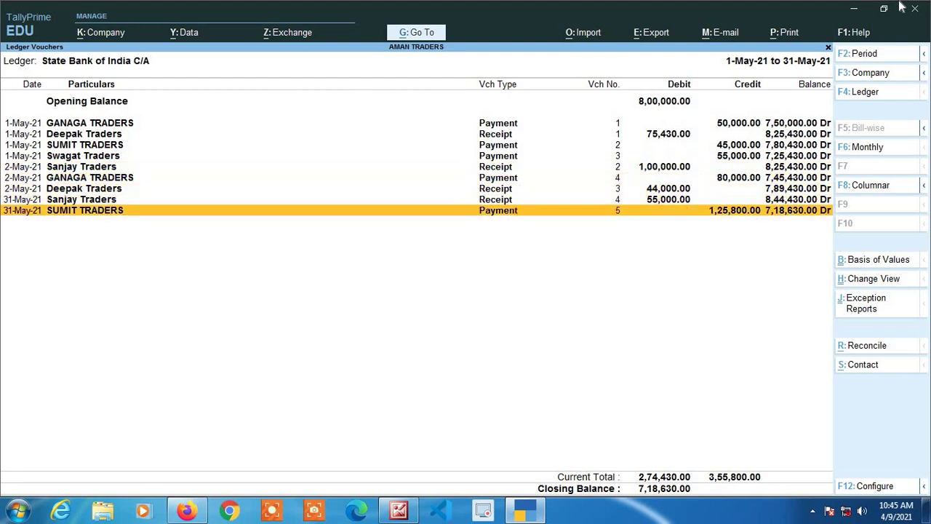
pyautogui.press('Up')
pyautogui.press('Up')
pyautogui.press('Up')
pyautogui.press('Up')
pyautogui.press('Up')
pyautogui.press('Up')
pyautogui.press('Up')
pyautogui.press('Up')
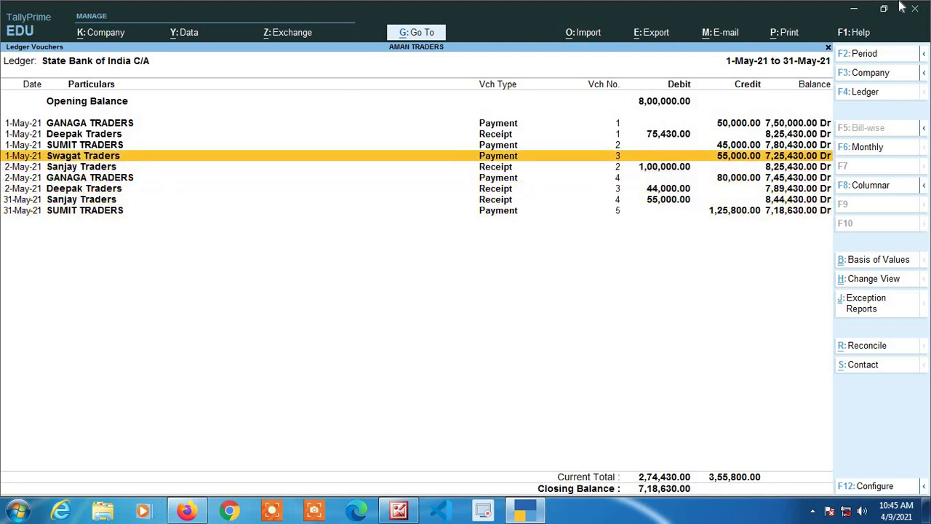
# - Go through the ledger entries down to the 31-May-21 SUMIT TRADERS payment and back up to the first GANAGA TRADERS payment
pyautogui.press('Down')
pyautogui.press('Down')
pyautogui.press('Down')
pyautogui.press('Down')
pyautogui.press('Down')
pyautogui.press('Down')
pyautogui.press('Down')
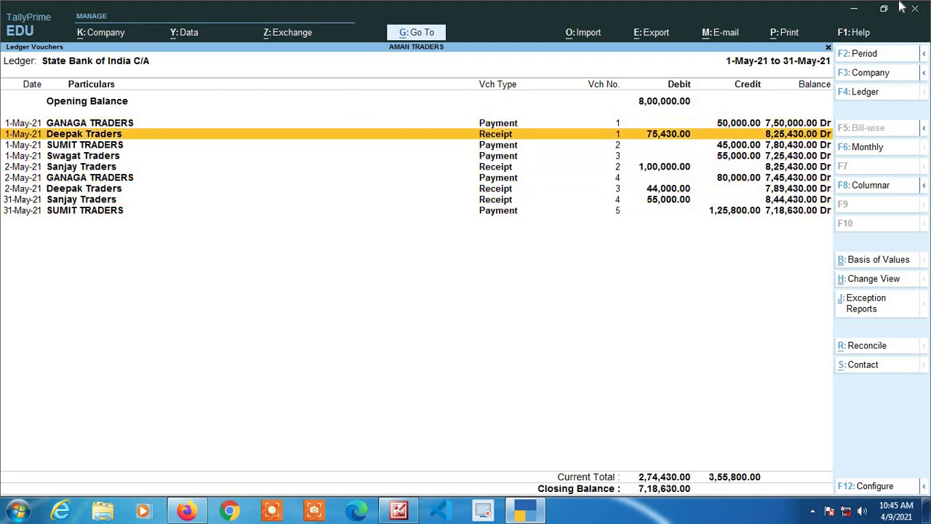
pyautogui.press('Down')
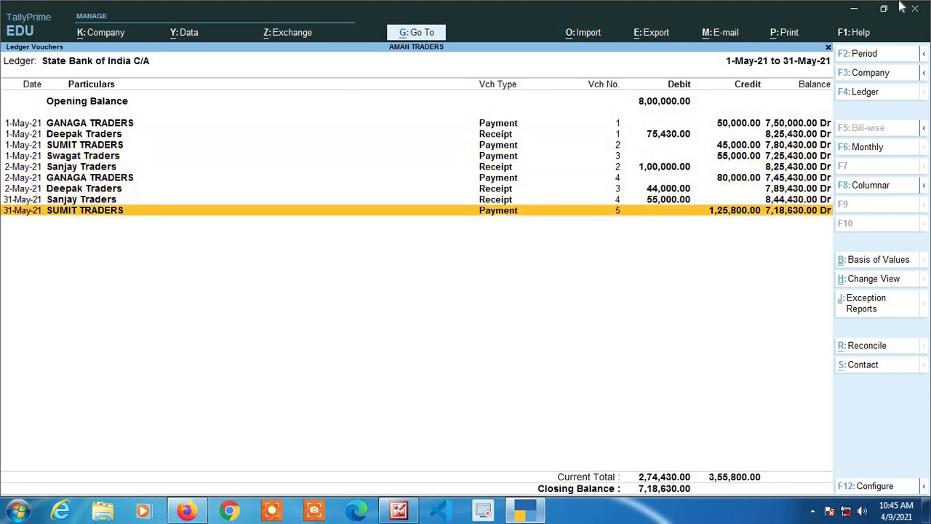
pyautogui.press('Up')
pyautogui.press('Up')
pyautogui.press('Up')
pyautogui.press('Up')
pyautogui.press('Up')
pyautogui.press('Up')
pyautogui.press('Up')
pyautogui.press('Up')
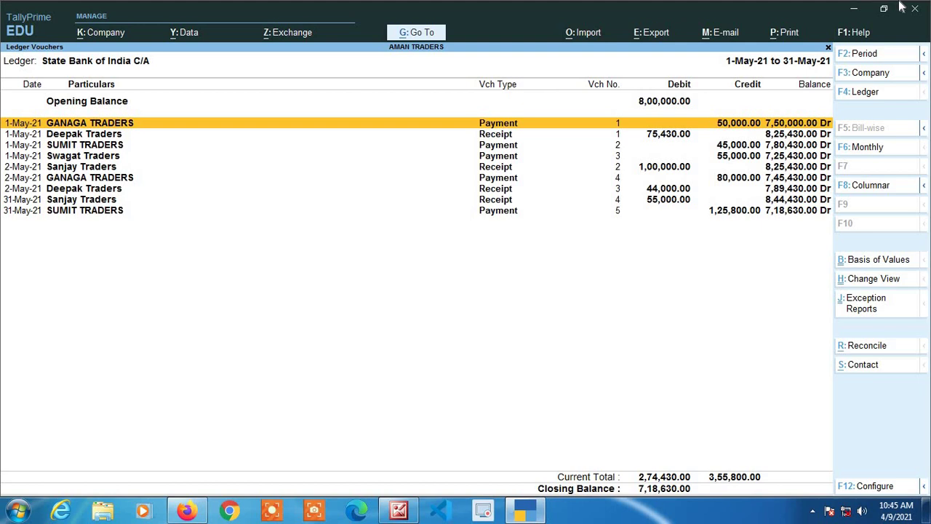
pyautogui.press('Down')
pyautogui.press('Down')
pyautogui.press('Down')
pyautogui.press('Down')
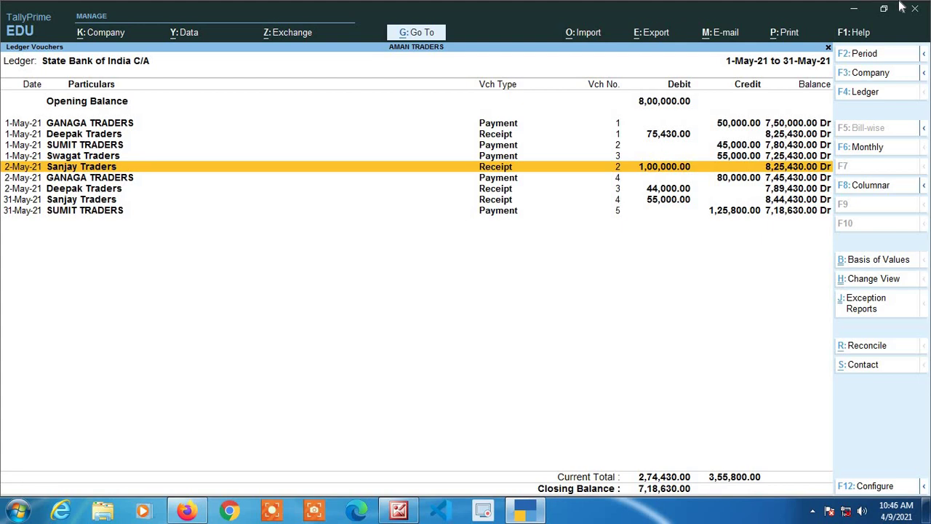
pyautogui.hotkey('alt', 'a')
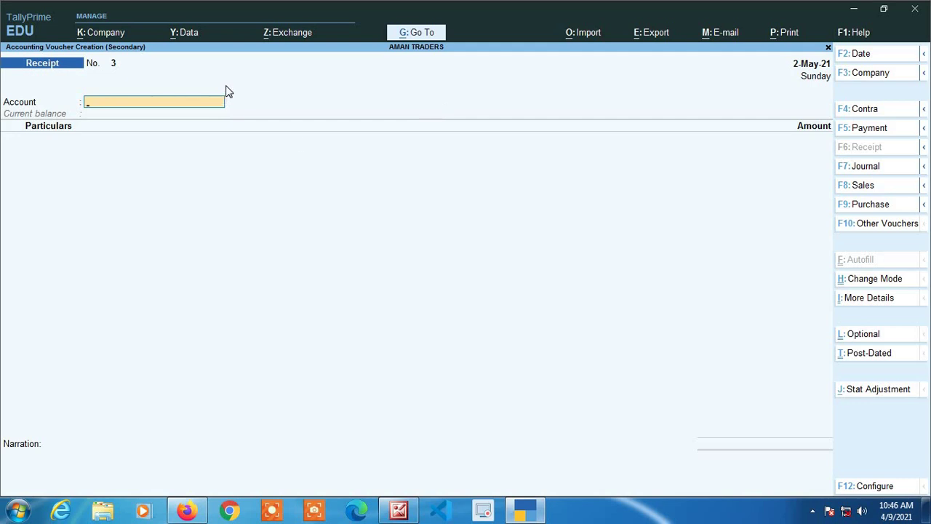
pyautogui.press('Escape')
pyautogui.press('y')
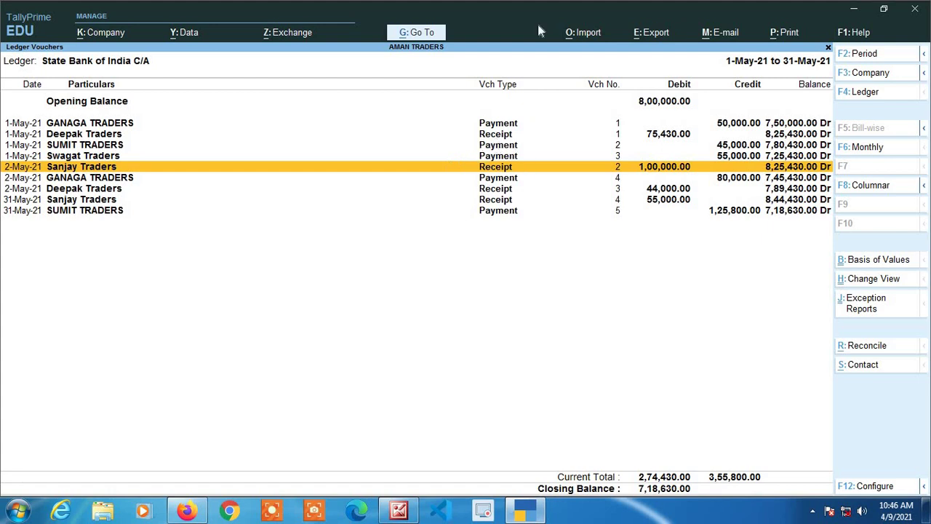
pyautogui.hotkey('alt', 'a')
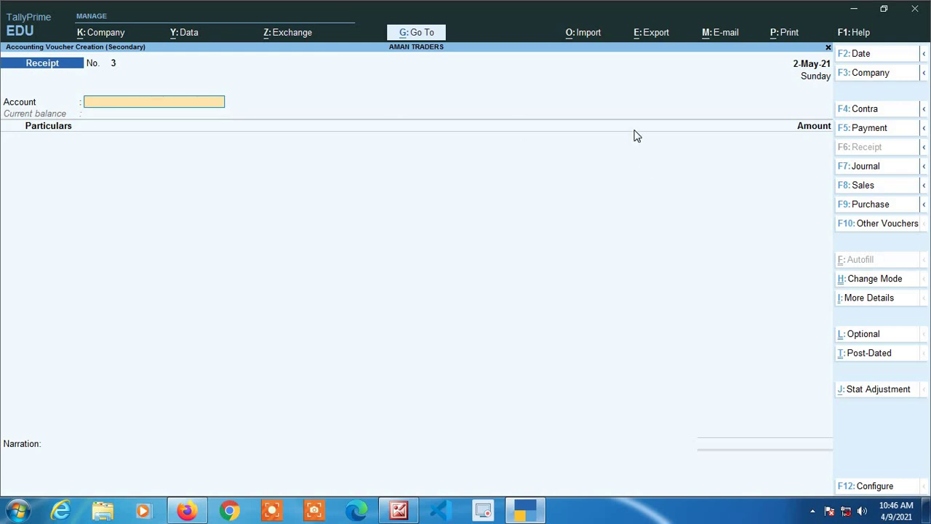
pyautogui.click(871, 188)
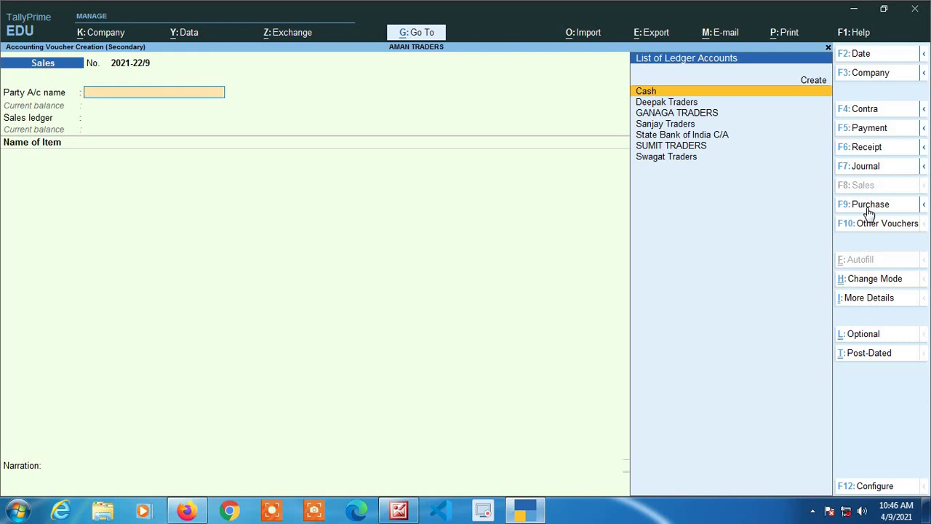
pyautogui.click(867, 205)
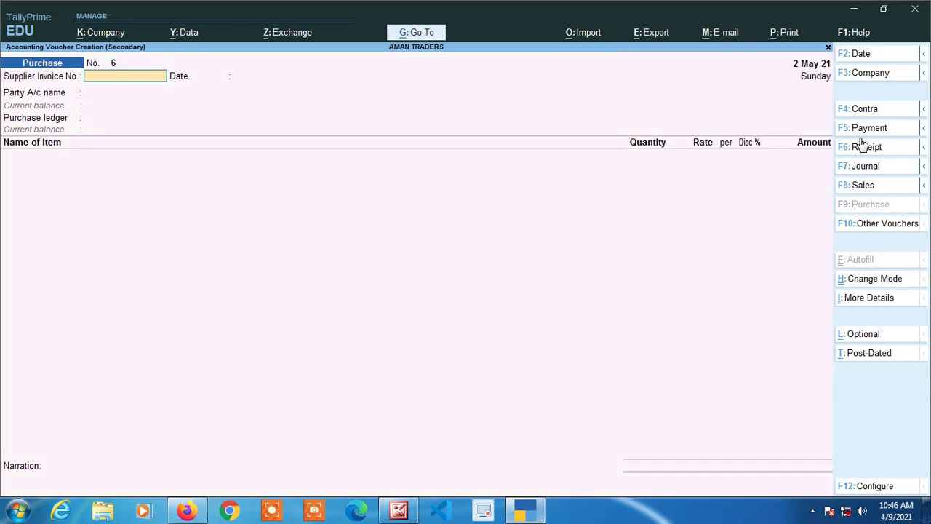
pyautogui.click(865, 111)
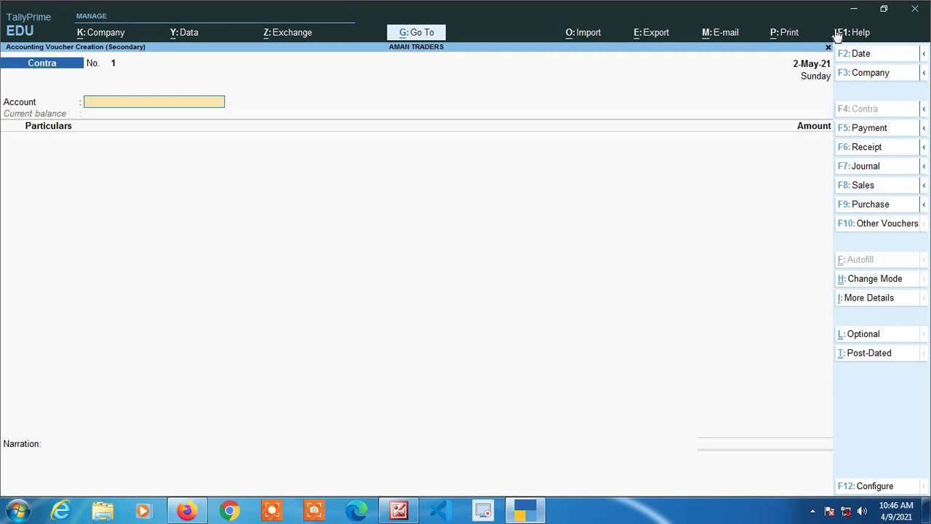
pyautogui.press('Escape')
pyautogui.press('y')
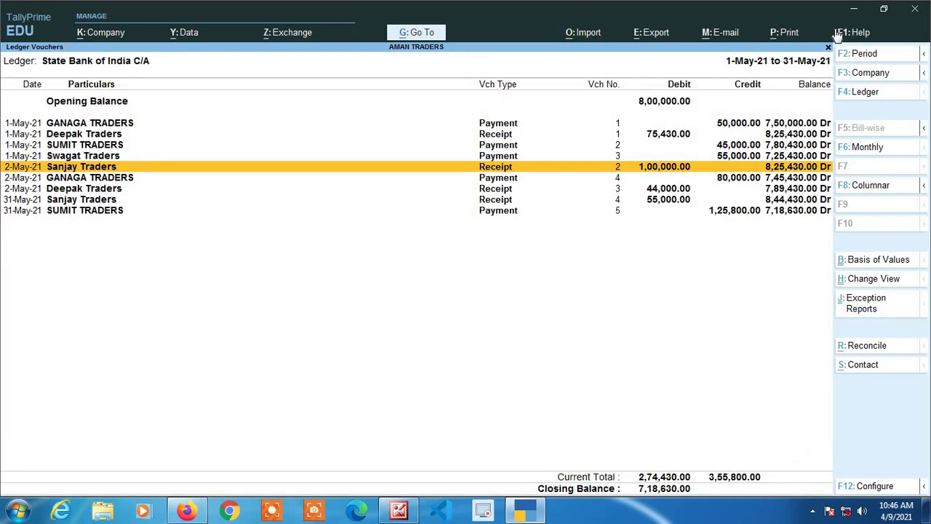
# - Examine the ledger entries from the 31-May-21 payment back up to the first 1-May-21 payment
pyautogui.press('Down')
pyautogui.press('Down')
pyautogui.press('Down')
pyautogui.press('Down')
pyautogui.press('Up')
pyautogui.press('Up')
pyautogui.press('Up')
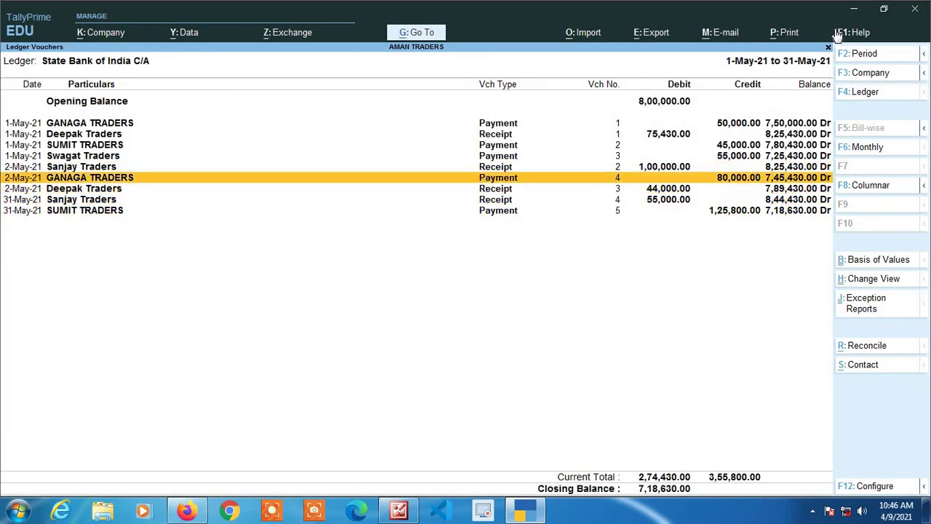
pyautogui.press('Up')
pyautogui.press('Up')
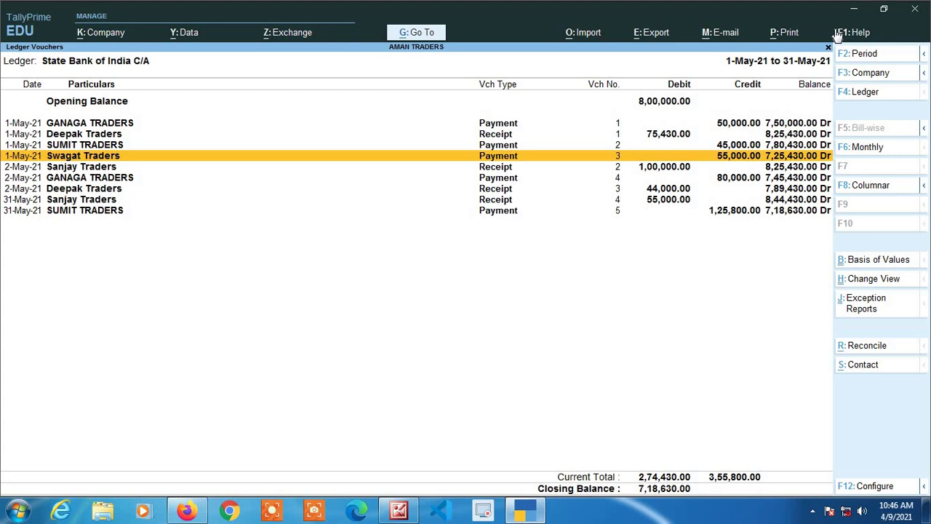
pyautogui.press('Up')
pyautogui.press('Up')
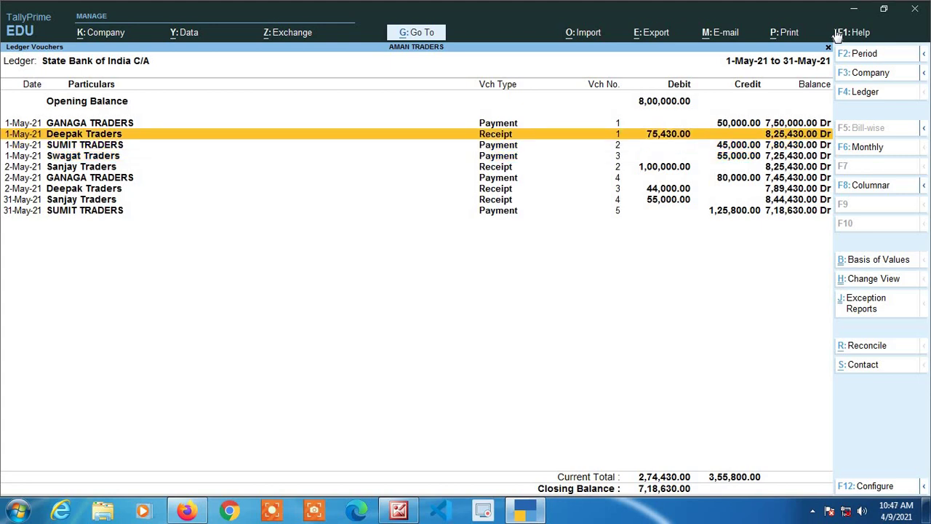
pyautogui.press('Up')
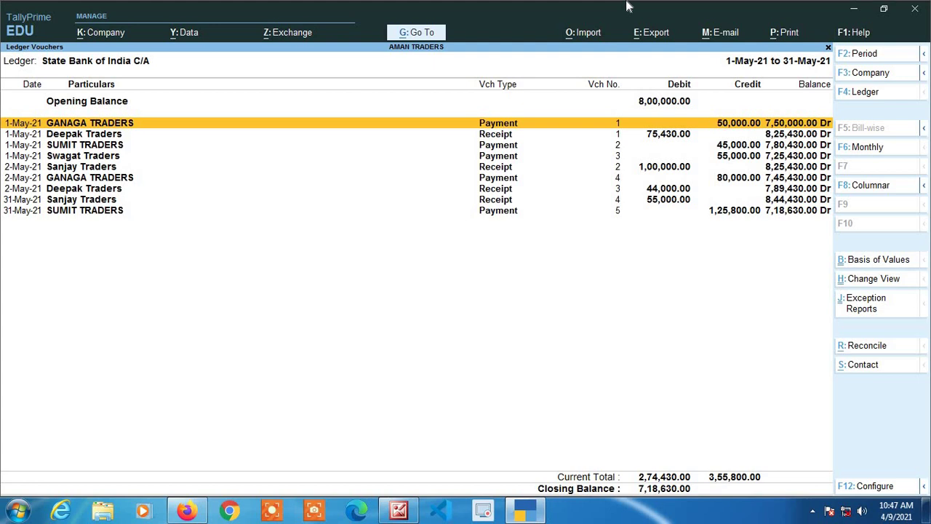
# - Compare the first 1-May-21 GANAGA TRADERS payment with the Deepak Traders receipt that follows it in the ledger
pyautogui.press('Down')
pyautogui.press('Up')
pyautogui.press('Down')
pyautogui.press('Up')
pyautogui.press('Down')
pyautogui.press('Up')
pyautogui.press('Down')
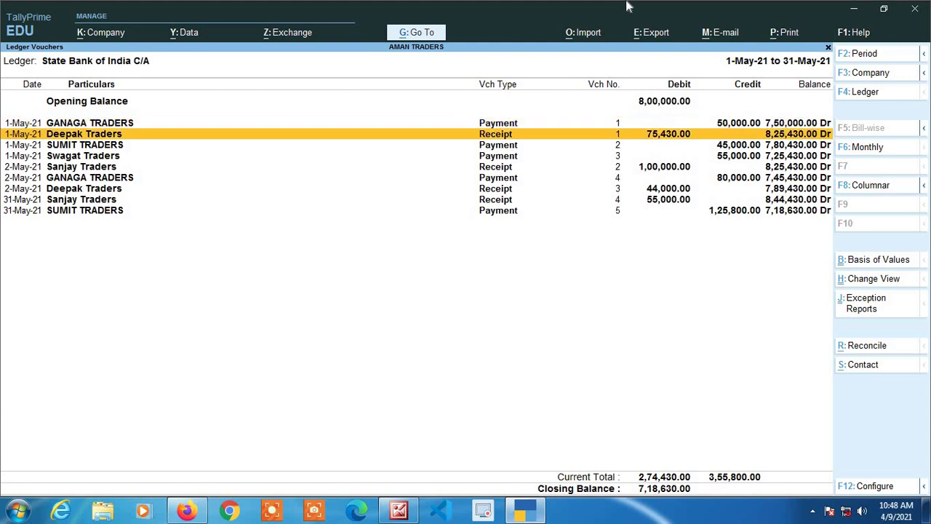
pyautogui.press('Up')
pyautogui.press('Down')
pyautogui.press('Up')
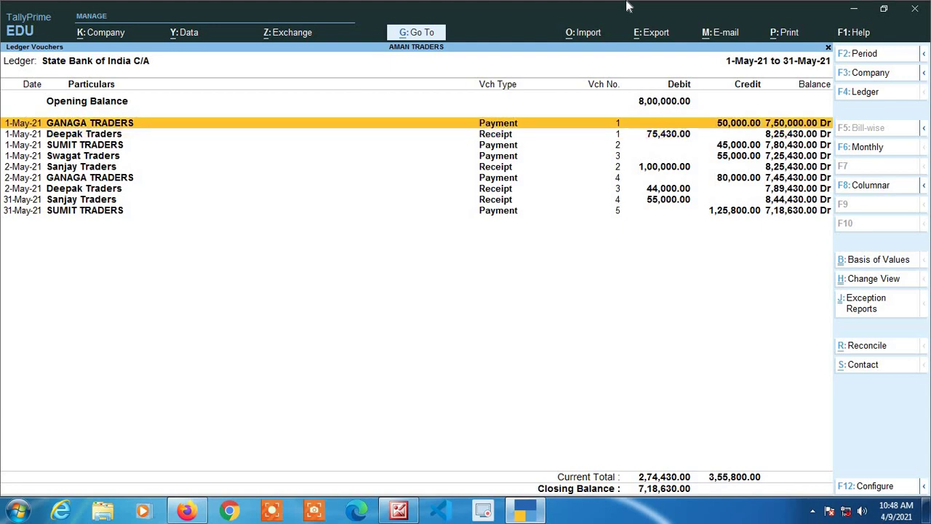
pyautogui.press('Down')
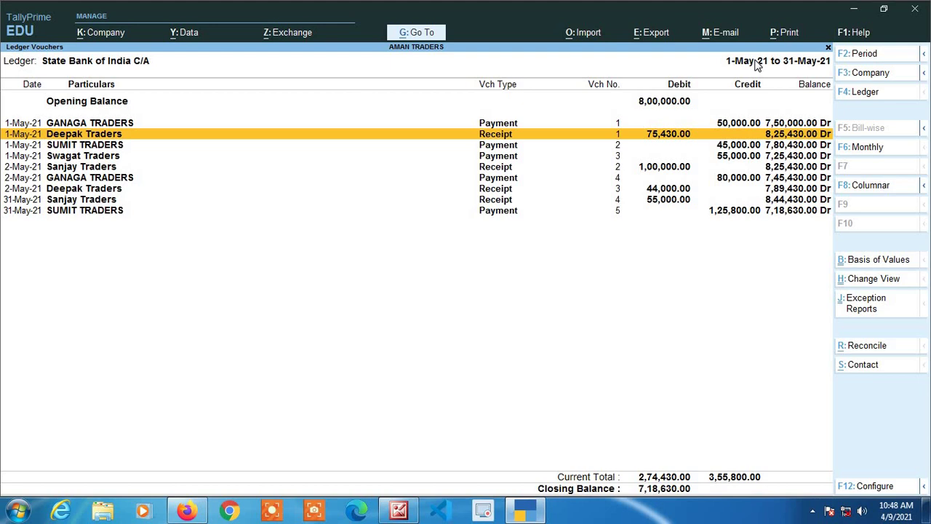
pyautogui.press('Up')
pyautogui.press('Down')
pyautogui.press('Up')
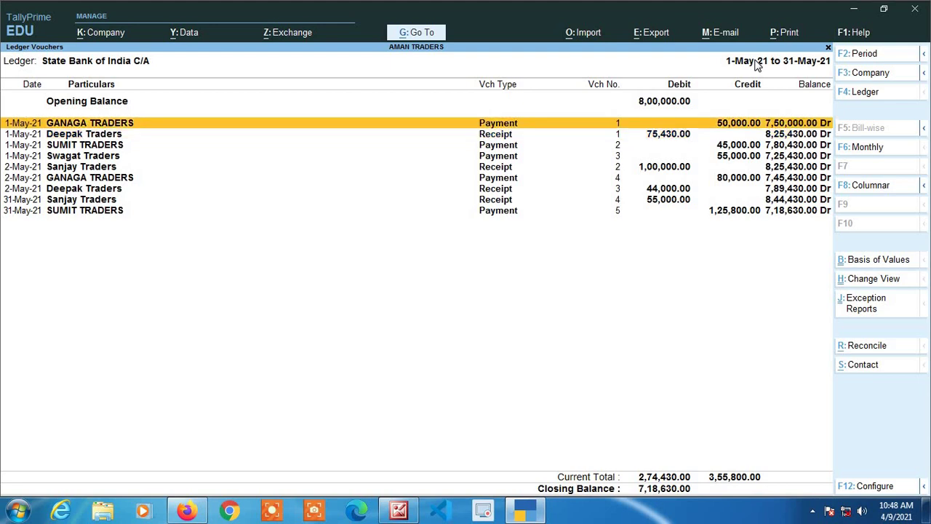
pyautogui.press('Down')
pyautogui.press('Up')
pyautogui.press('Down')
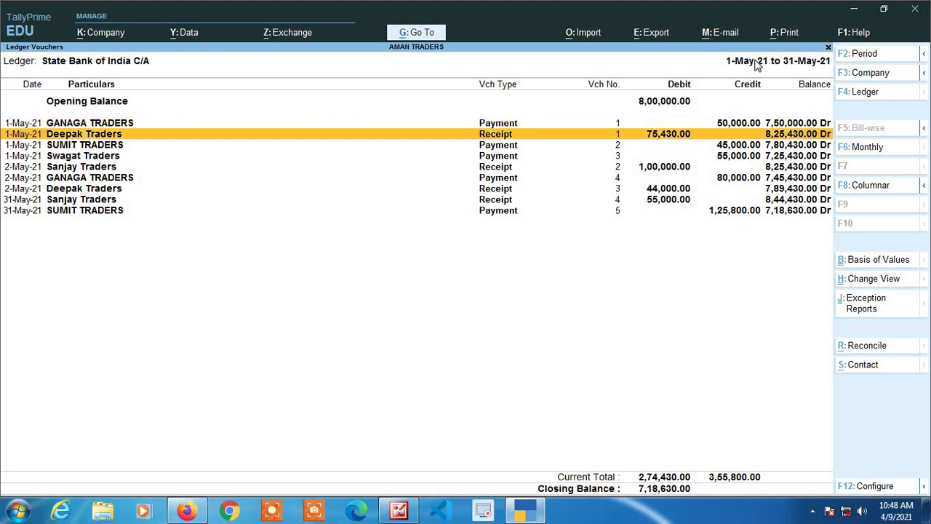
pyautogui.press('Up')
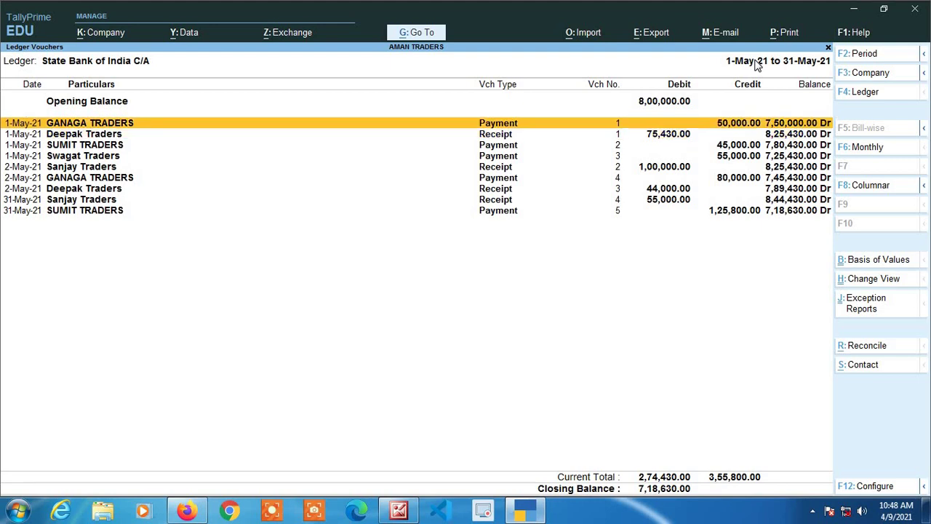
pyautogui.press('Down')
pyautogui.press('Up')
pyautogui.press('Down')
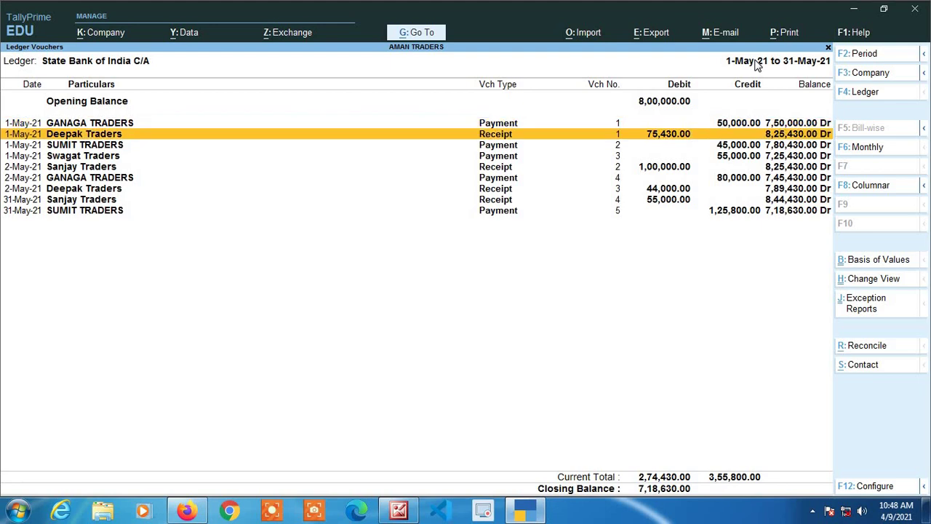
pyautogui.press('Up')
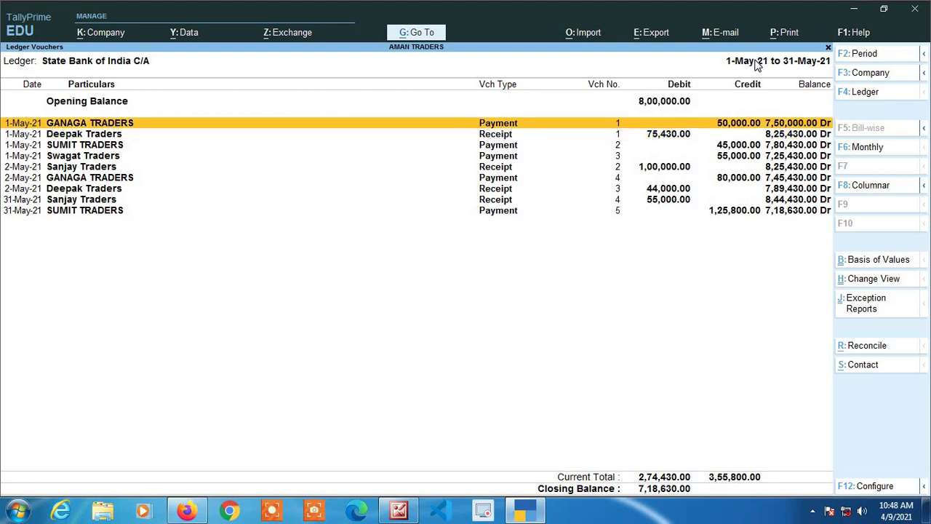
pyautogui.press('Down')
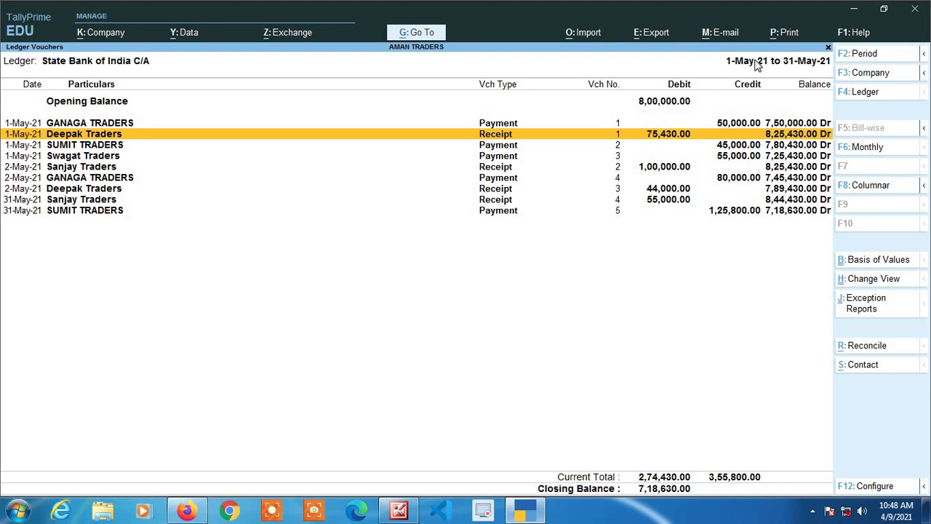
pyautogui.press('Up')
pyautogui.press('Down')
pyautogui.press('Up')
pyautogui.press('Down')
pyautogui.press('Up')
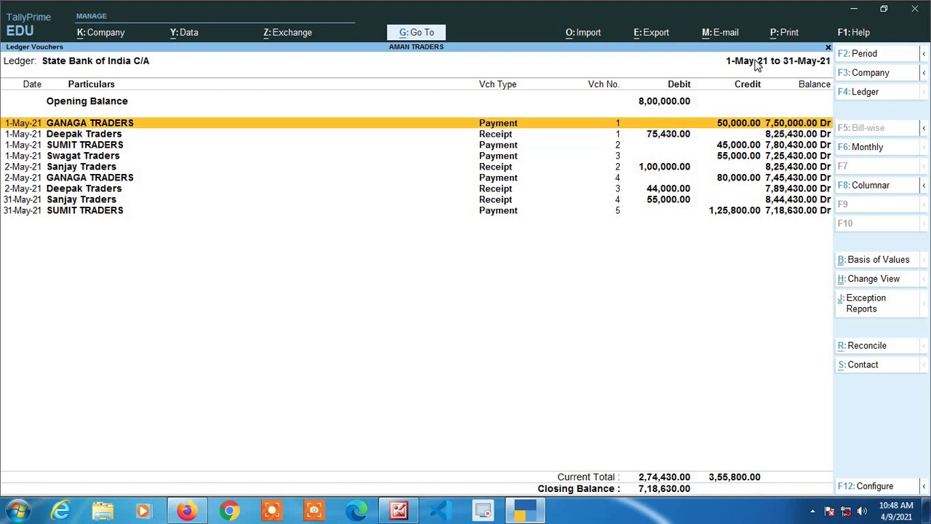
pyautogui.press('Down')
pyautogui.press('Up')
# - Insert a 1-May-21 Payment voucher before the Deepak Traders receipt, with State Bank of India C/A as account and Bank Charges as particulars
pyautogui.press('Down')
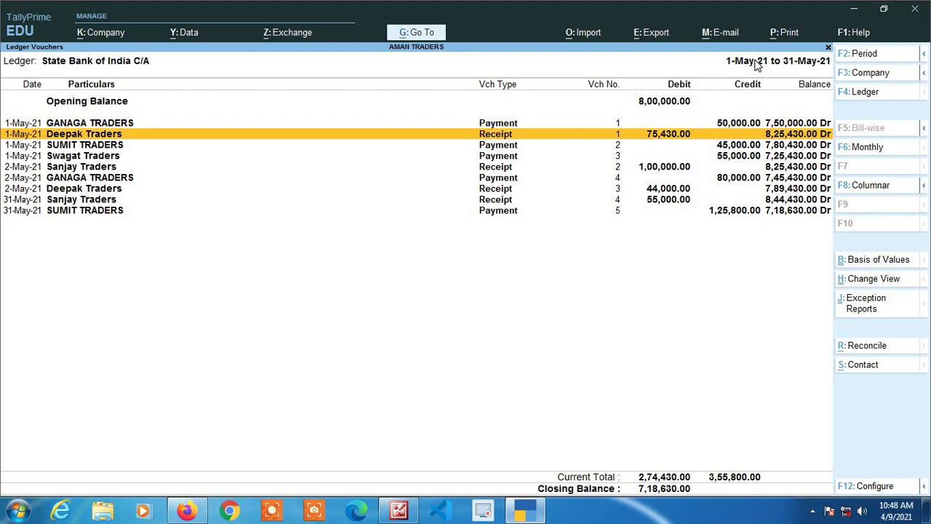
pyautogui.hotkey('alt', 'c')
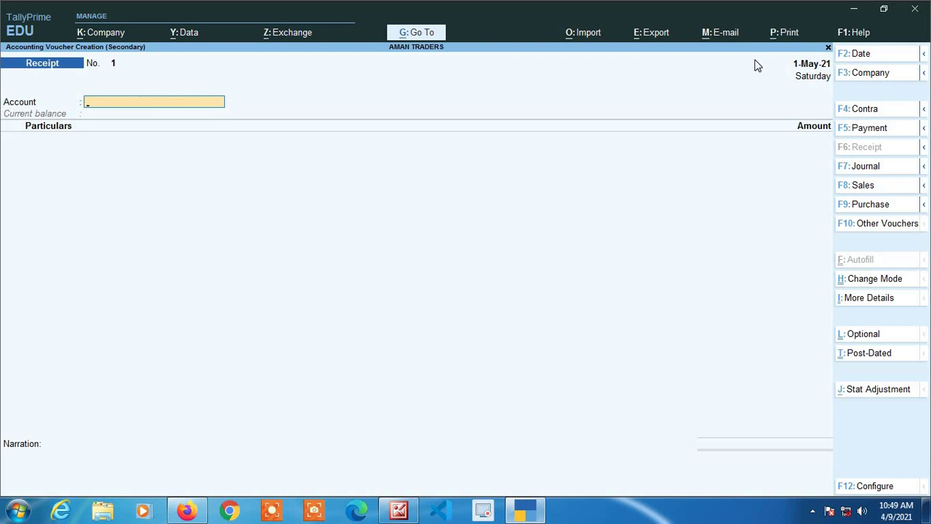
pyautogui.press('F5')
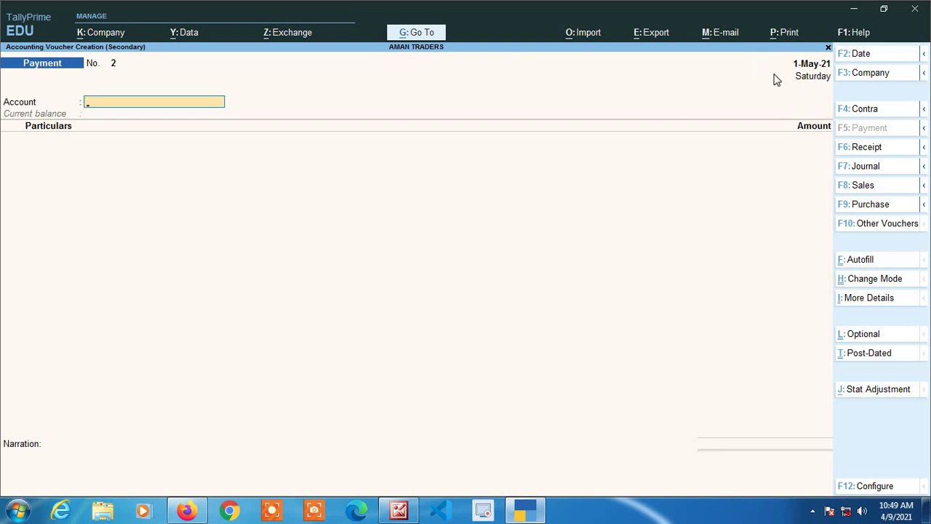
pyautogui.write('sta')
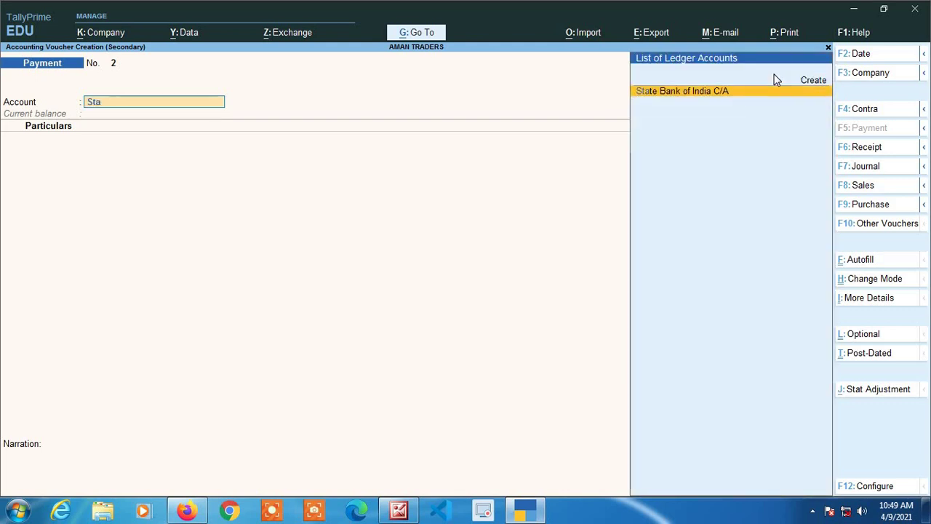
pyautogui.press('Return')
pyautogui.write('Bank')
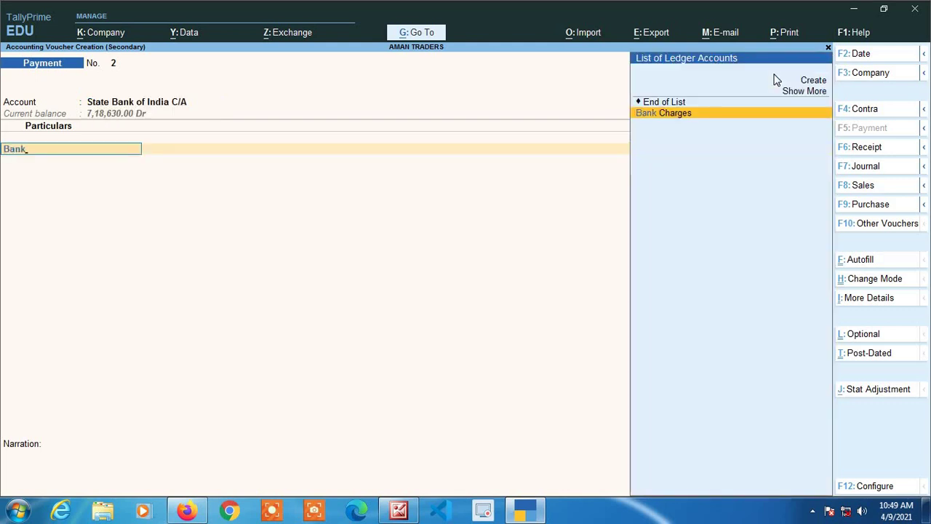
pyautogui.press('Return')
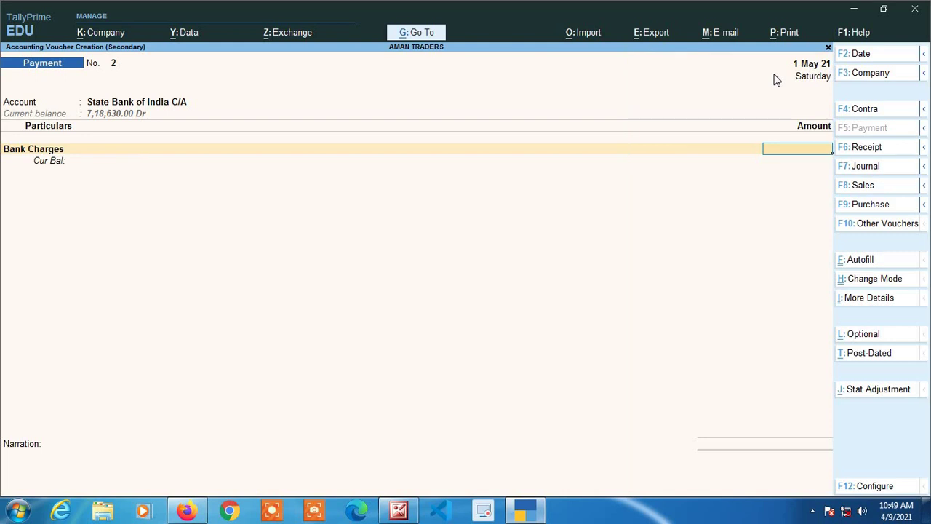
# - Set the Bank Charges amount to 17.70, leave the narration empty and save the payment voucher
pyautogui.write('17.70')
pyautogui.press('Return')
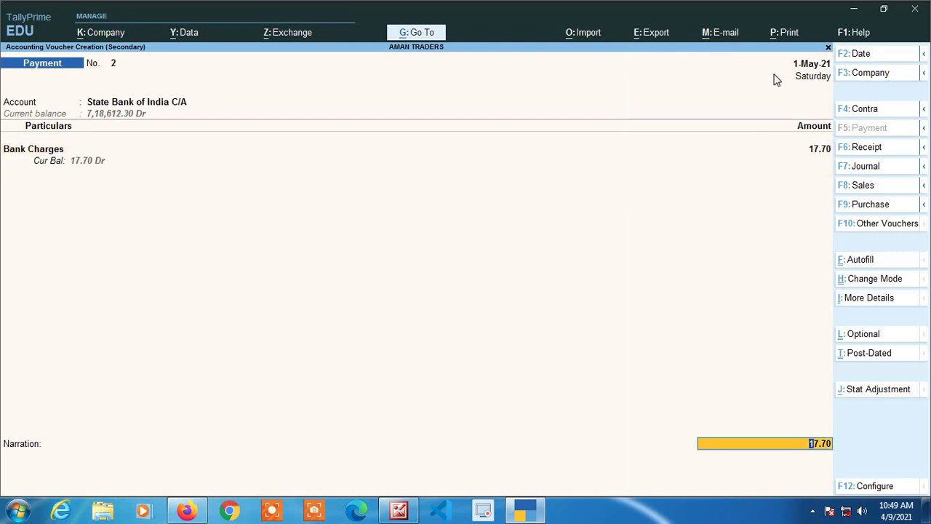
pyautogui.press('Return')
pyautogui.press('Return')
pyautogui.press('Return')
pyautogui.press('Return')
pyautogui.press('Return')
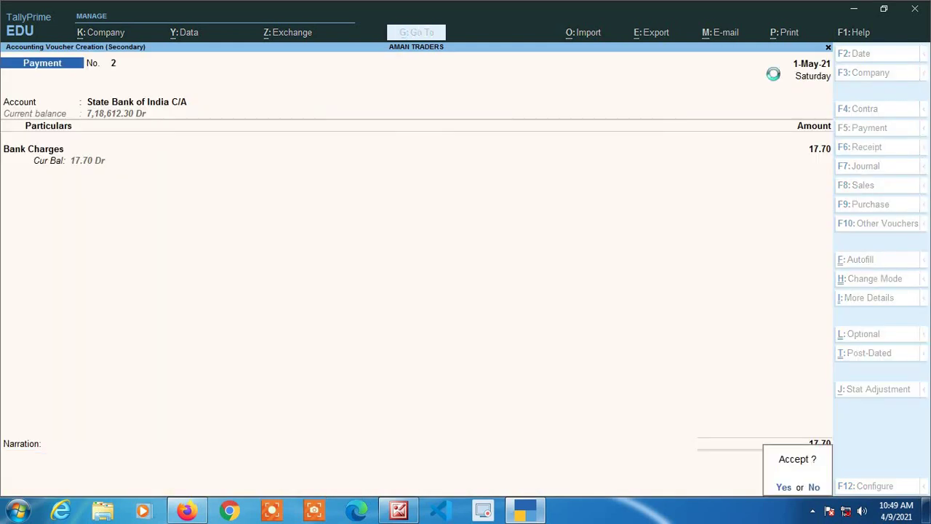
pyautogui.press('Return')
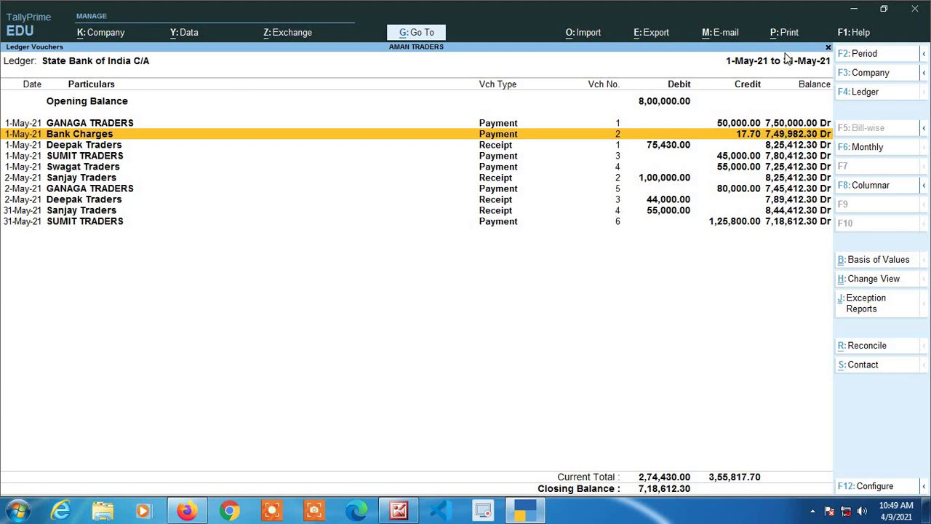
pyautogui.press('Up')
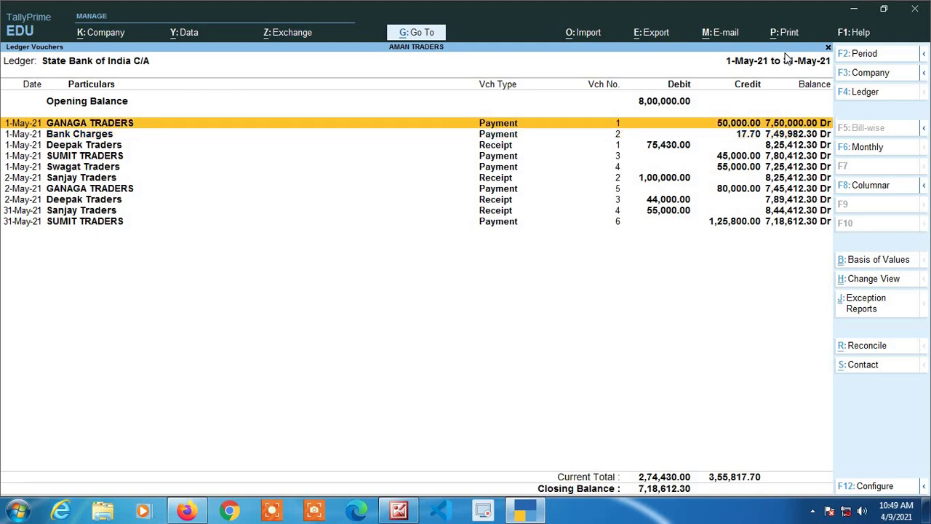
# - Compare the first GANAGA TRADERS payment with the Bank Charges payment below it in the ledger, including their running balances
pyautogui.press('Down')
pyautogui.press('Up')
pyautogui.press('Down')
pyautogui.press('Up')
pyautogui.press('Down')
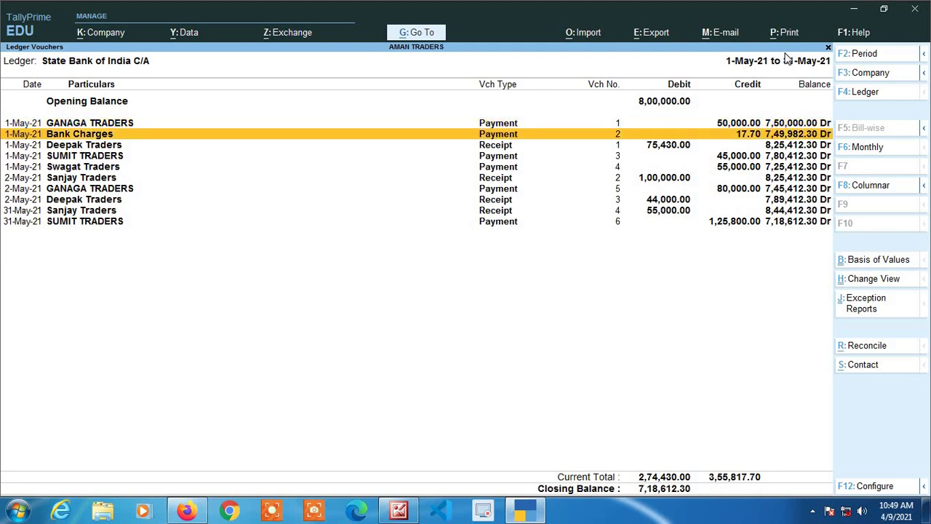
pyautogui.press('Up')
pyautogui.press('Down')
pyautogui.press('Up')
pyautogui.press('Down')
# - Close the State Bank of India C/A ledger and return to the Gateway of Tally
pyautogui.press('Escape')
pyautogui.press('Escape')
pyautogui.press('Escape')
pyautogui.press('Escape')
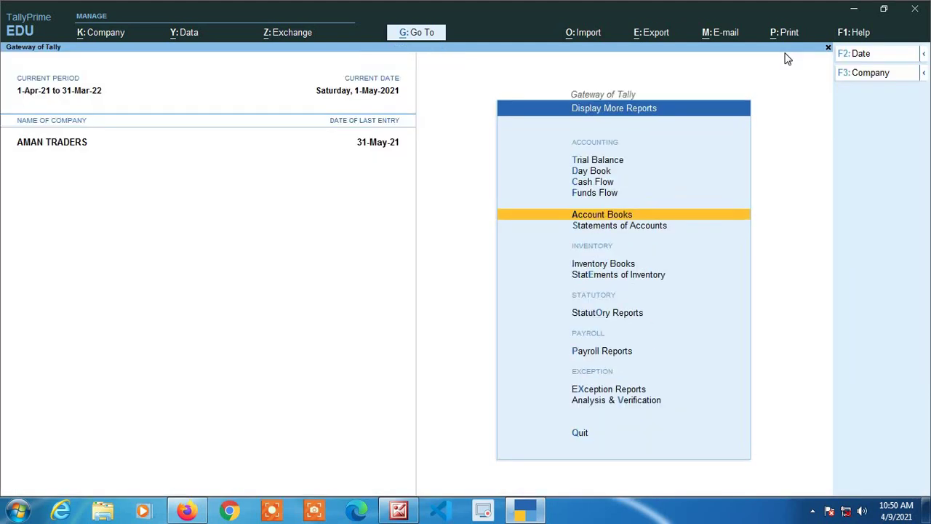
pyautogui.press('Escape')
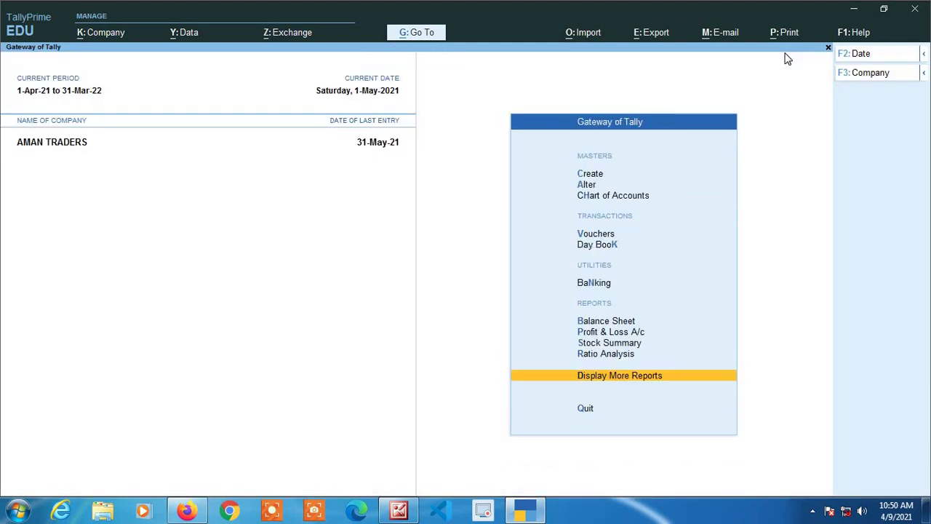
# - Open the Sales Register from Account Books and show the list of all sales vouchers for May
pyautogui.press('Return')
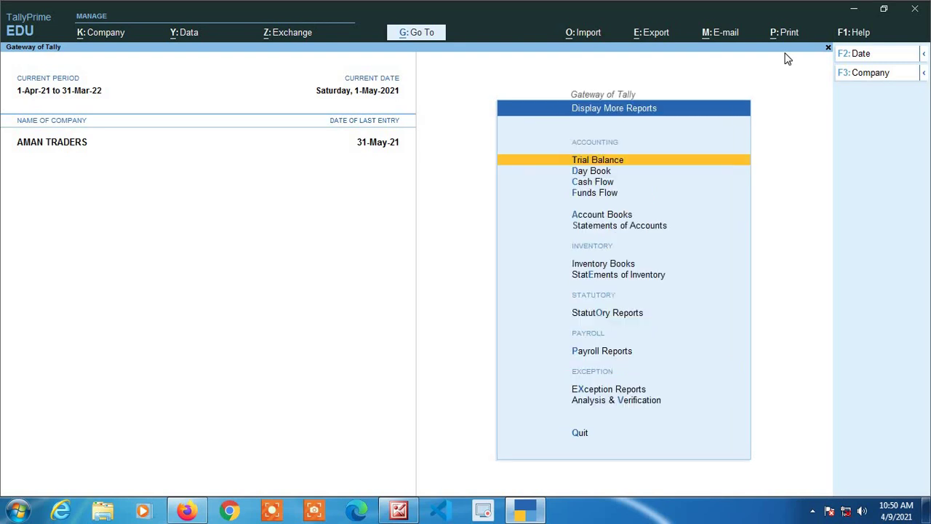
pyautogui.press('Down')
pyautogui.press('Down')
pyautogui.press('Down')
pyautogui.press('Down')
pyautogui.press('Return')
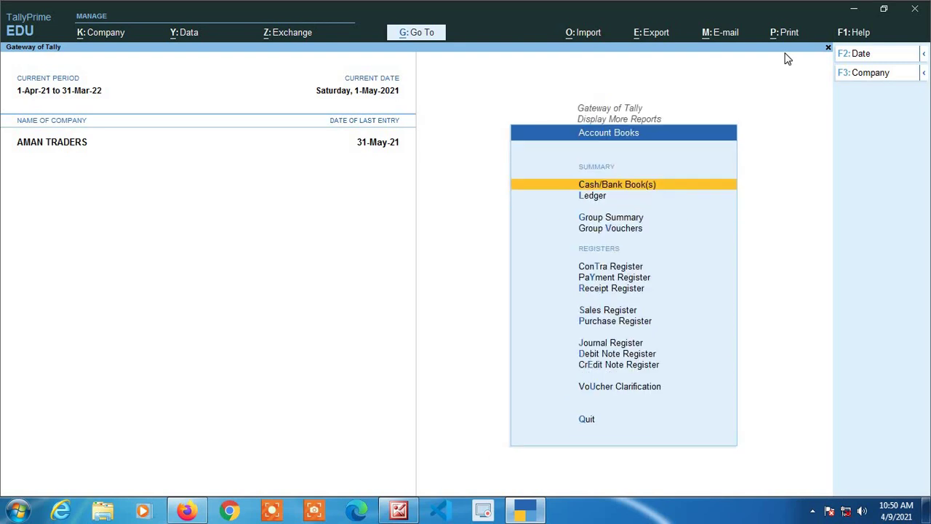
pyautogui.press('Down')
pyautogui.press('Down')
pyautogui.press('Down')
pyautogui.press('Down')
pyautogui.press('Down')
pyautogui.press('Down')
pyautogui.press('Down')
pyautogui.press('Return')
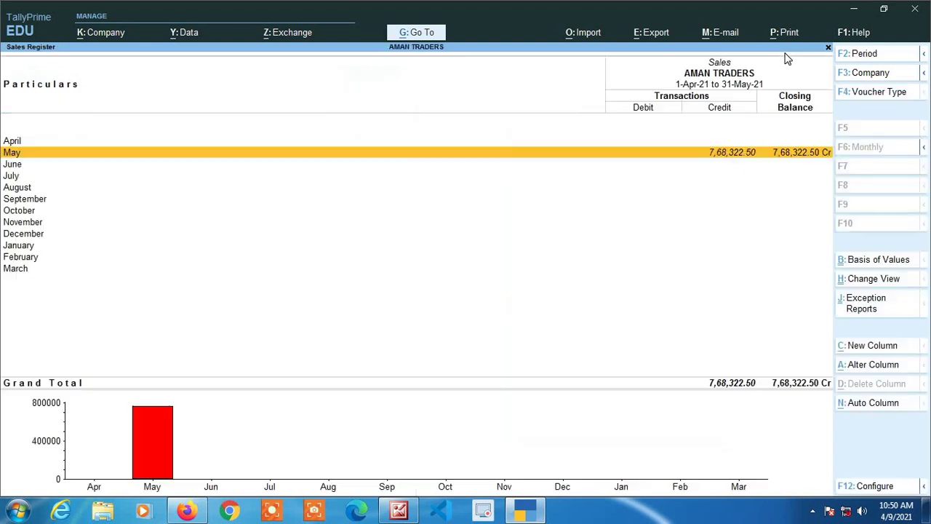
pyautogui.press('Return')
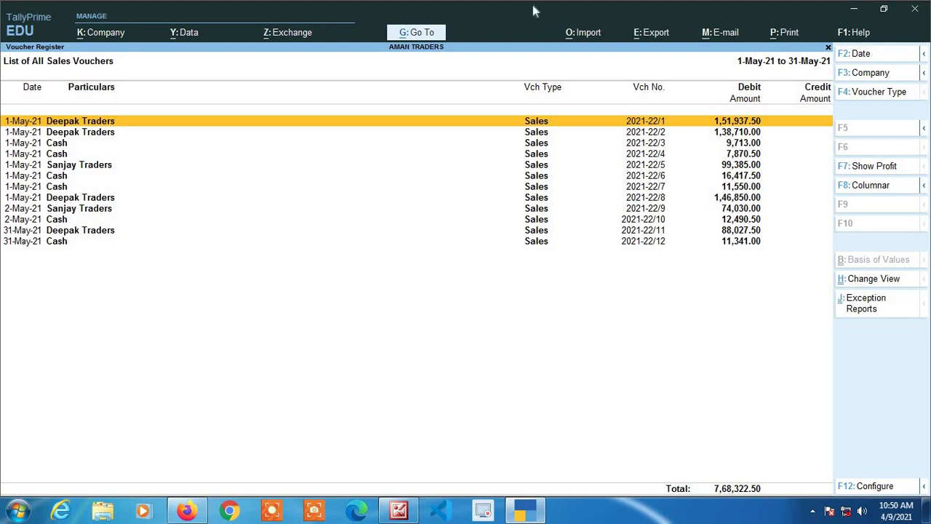
# - Examine the May sales vouchers from the first entry to the last and back up to the first
pyautogui.press('Down')
pyautogui.press('Down')
pyautogui.press('Down')
pyautogui.press('Down')
pyautogui.press('Down')
pyautogui.press('Down')
pyautogui.press('Down')
pyautogui.press('Down')
pyautogui.press('Down')
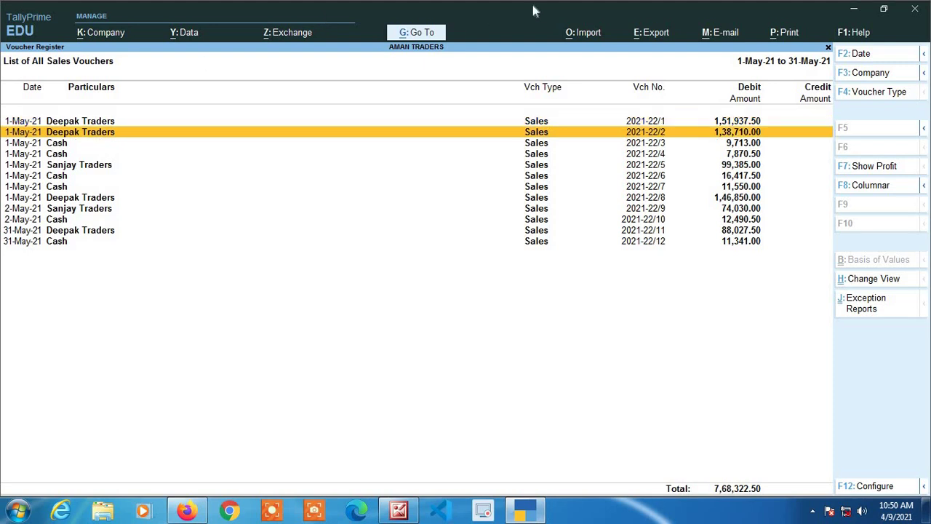
pyautogui.press('Down')
pyautogui.press('Down')
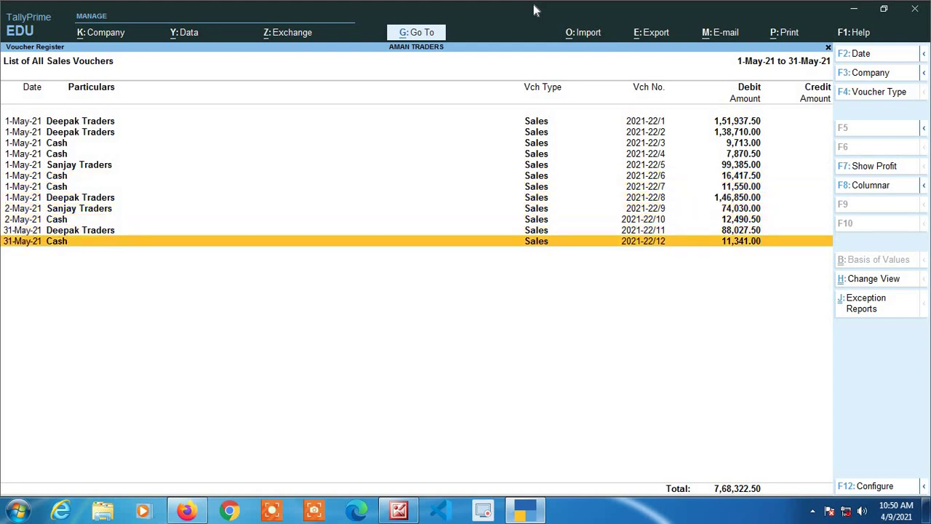
pyautogui.press('Up')
pyautogui.press('Up')
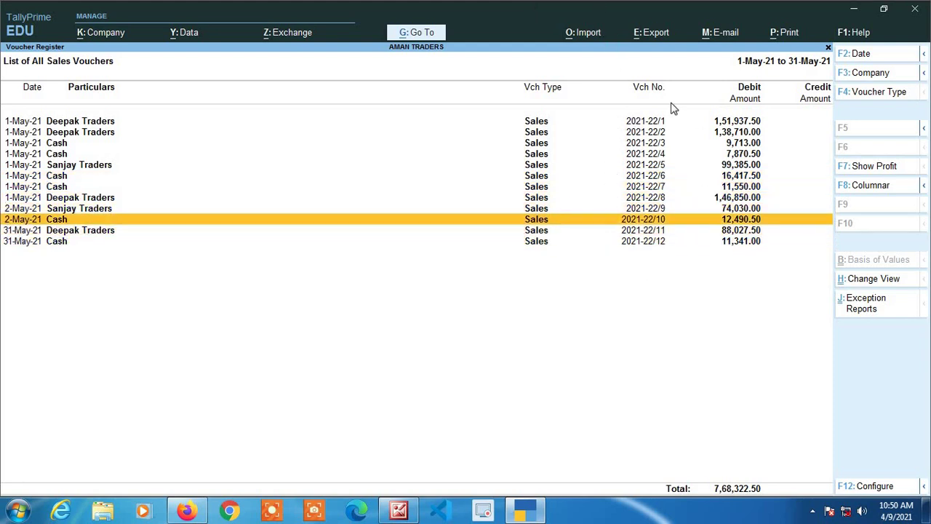
pyautogui.press('Up')
pyautogui.press('Up')
pyautogui.press('Up')
pyautogui.press('Up')
pyautogui.press('Up')
pyautogui.press('Up')
pyautogui.press('Up')
pyautogui.press('Up')
pyautogui.press('Up')
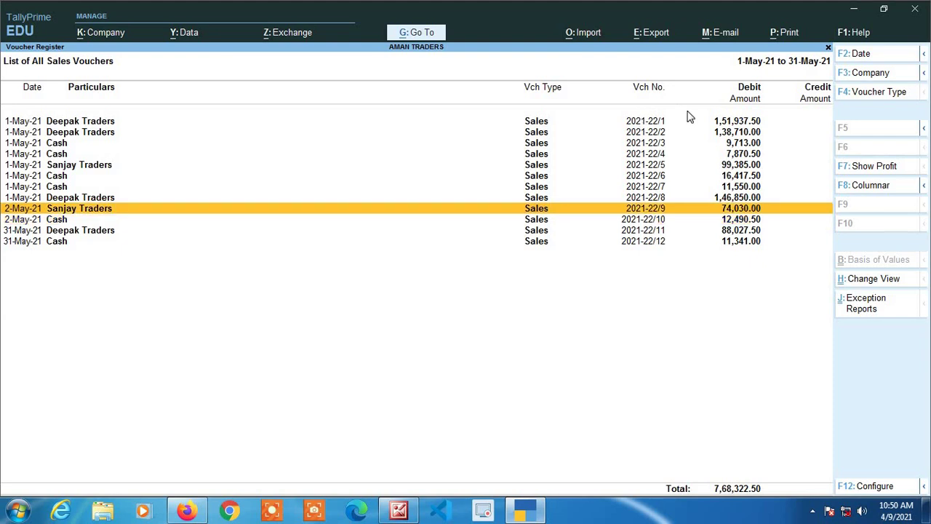
# - Review the sales voucher number sequence from 2021-22/1 down to 2021-22/12
pyautogui.press('Down')
pyautogui.press('Up')
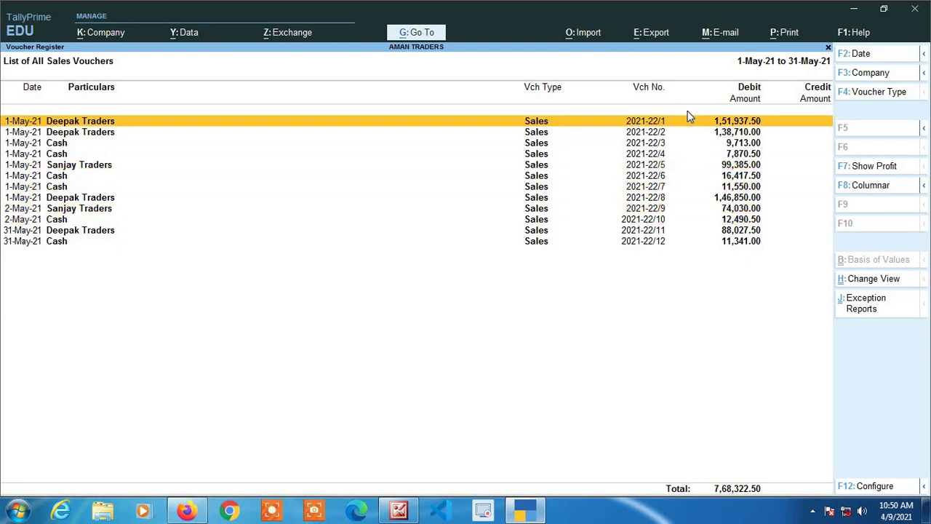
pyautogui.press('Down')
pyautogui.press('Down')
pyautogui.press('Down')
pyautogui.press('Down')
pyautogui.press('Down')
pyautogui.press('Down')
pyautogui.press('Up')
pyautogui.press('Up')
pyautogui.press('Up')
pyautogui.press('Up')
pyautogui.press('Up')
pyautogui.press('Up')
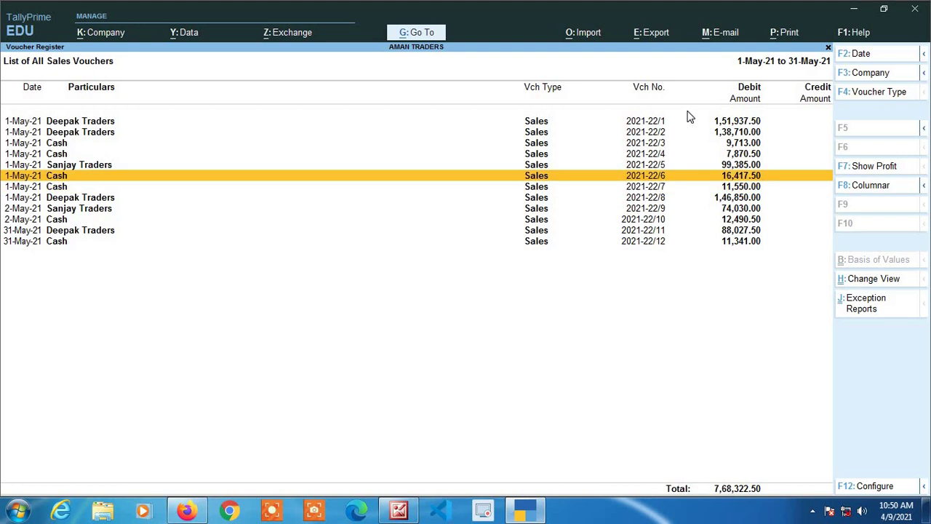
pyautogui.press('Down')
pyautogui.press('Down')
pyautogui.press('Down')
pyautogui.press('Down')
pyautogui.press('Down')
pyautogui.press('Down')
pyautogui.press('Down')
pyautogui.press('Down')
pyautogui.press('Down')
pyautogui.press('Down')
pyautogui.press('Down')
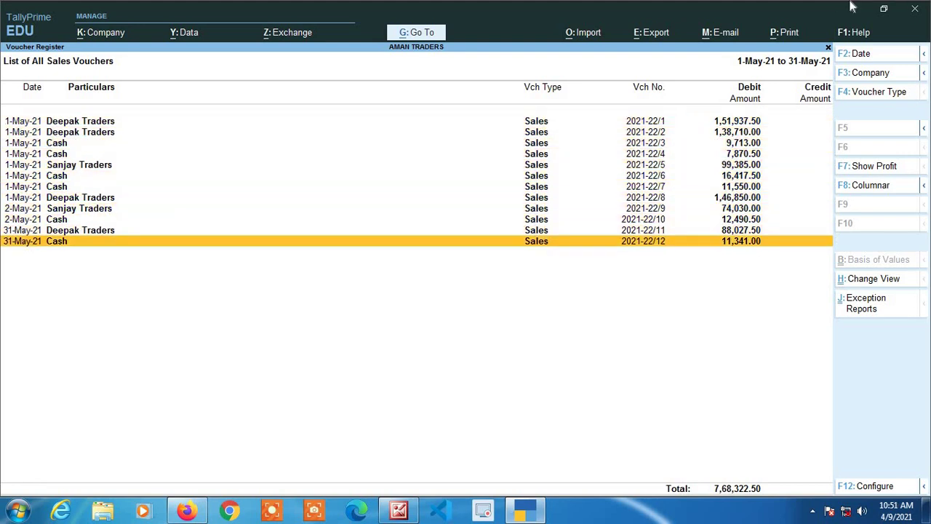
# - Compare the sales vouchers numbered 2021-22/7, 2021-22/8 and 2021-22/9 with each other
pyautogui.press('Up')
pyautogui.press('Up')
pyautogui.press('Up')
pyautogui.press('Up')
pyautogui.press('Up')
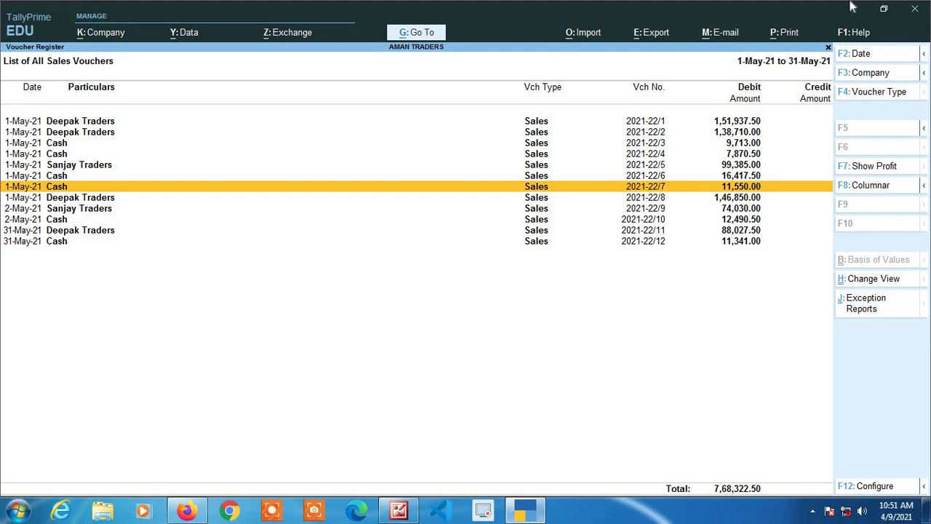
pyautogui.press('Down')
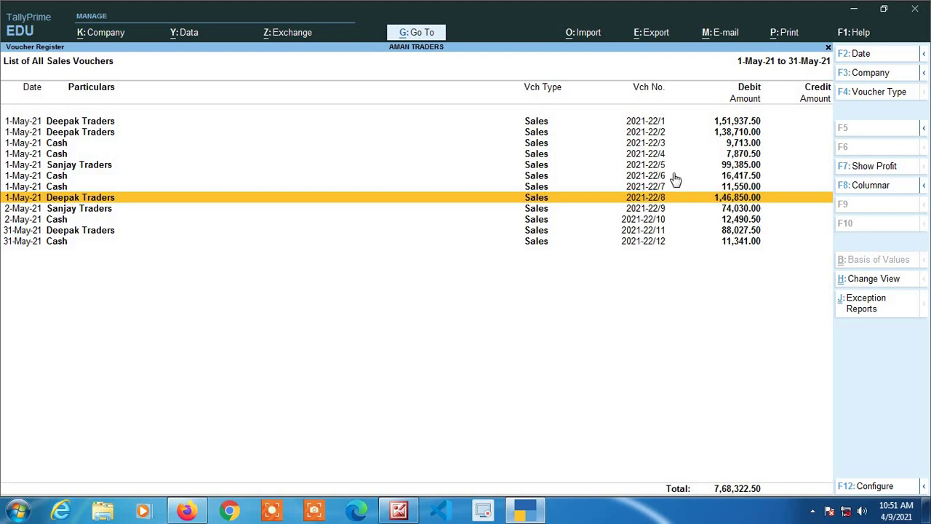
pyautogui.press('Down')
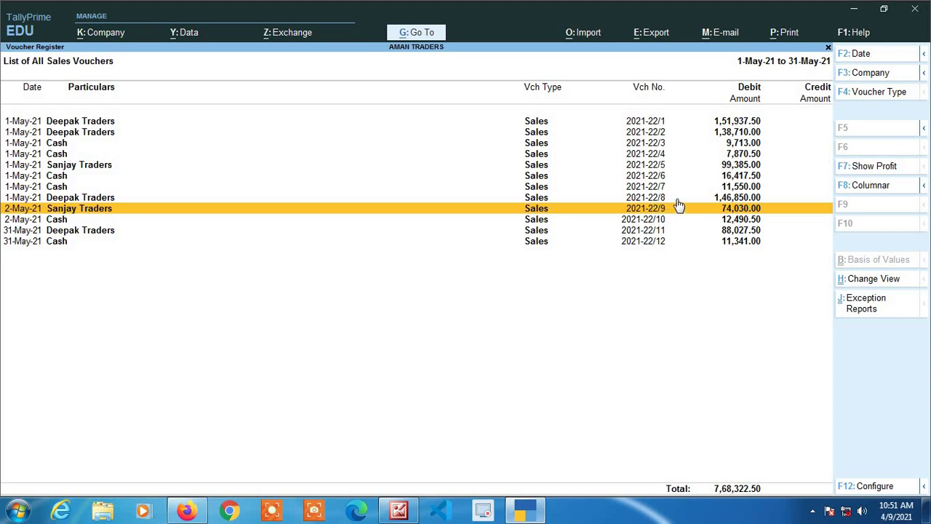
pyautogui.press('Up')
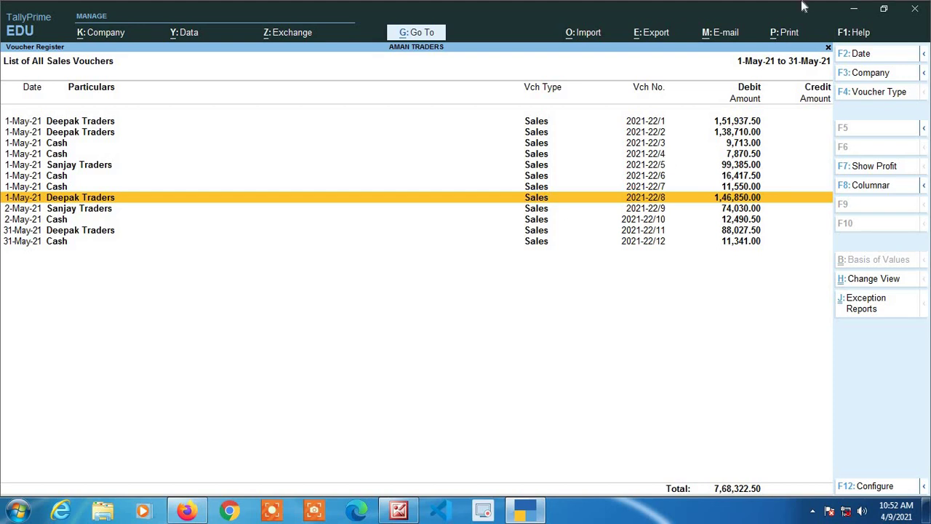
pyautogui.press('Up')
pyautogui.press('Down')
pyautogui.press('Down')
pyautogui.press('Up')
pyautogui.press('Down')
pyautogui.press('Up')
pyautogui.press('Down')
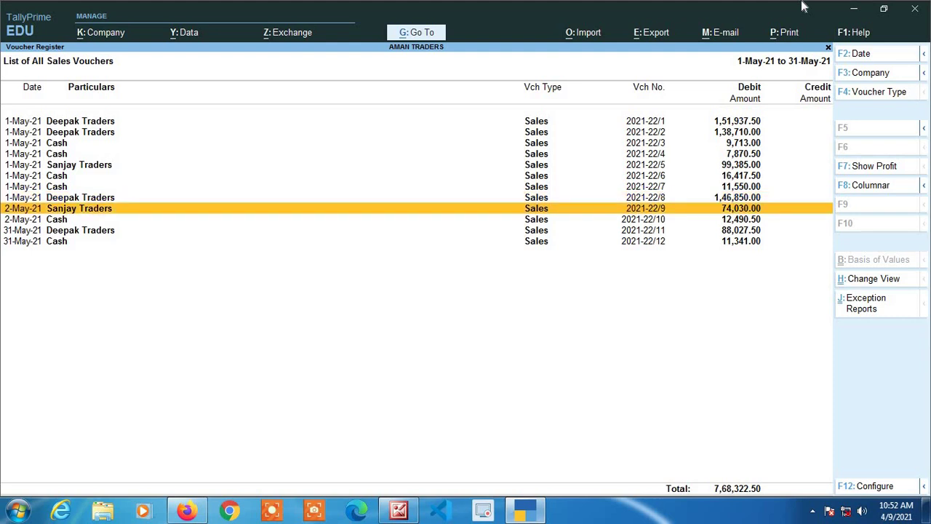
pyautogui.press('Up')
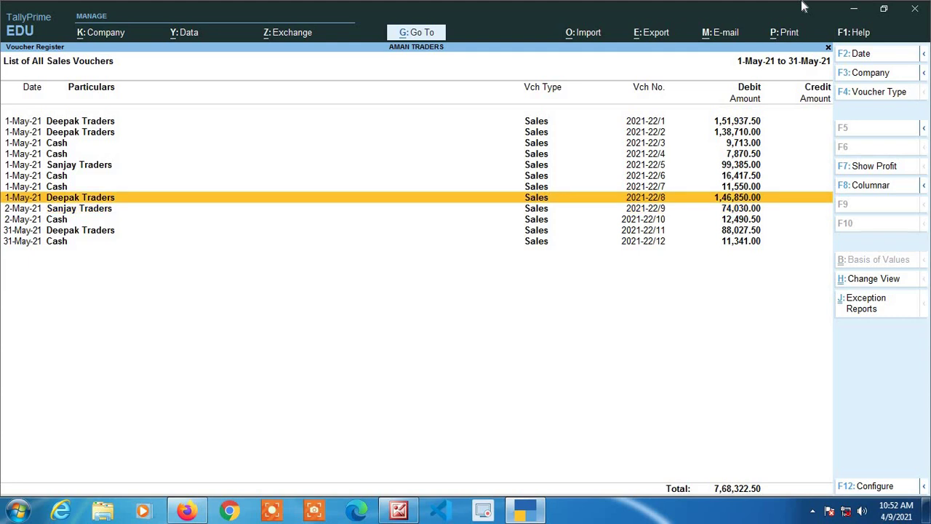
pyautogui.press('Down')
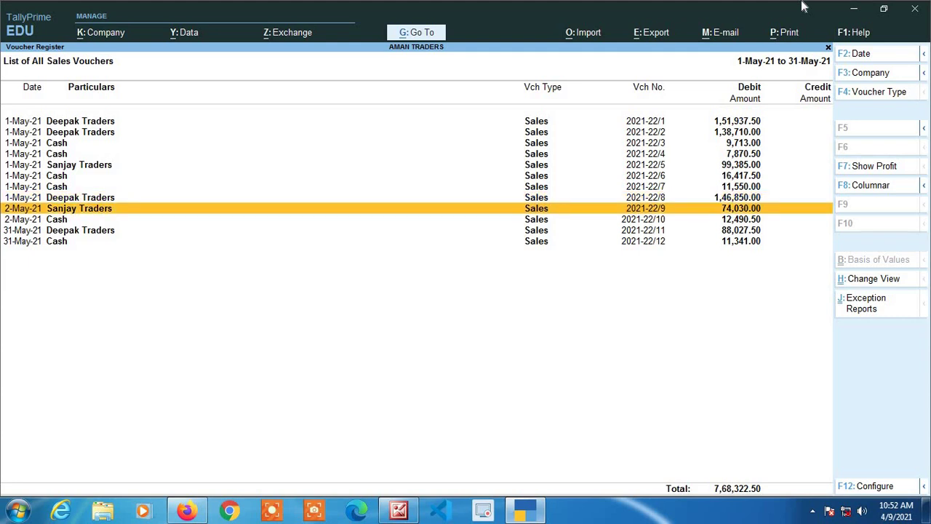
# - Open the 1-May-21 Cash sales voucher 2021-22/7 and delete it
pyautogui.press('Up')
pyautogui.press('Up')
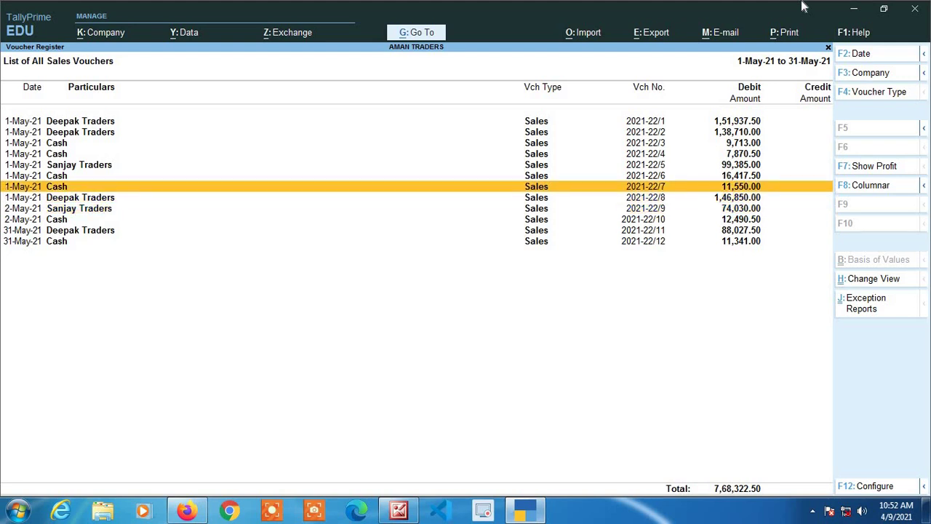
pyautogui.press('Return')
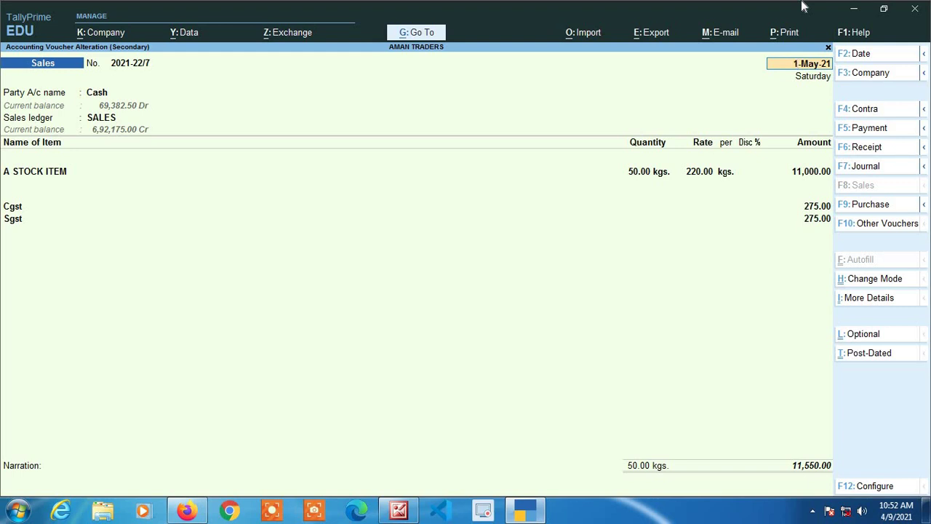
pyautogui.press('alt')
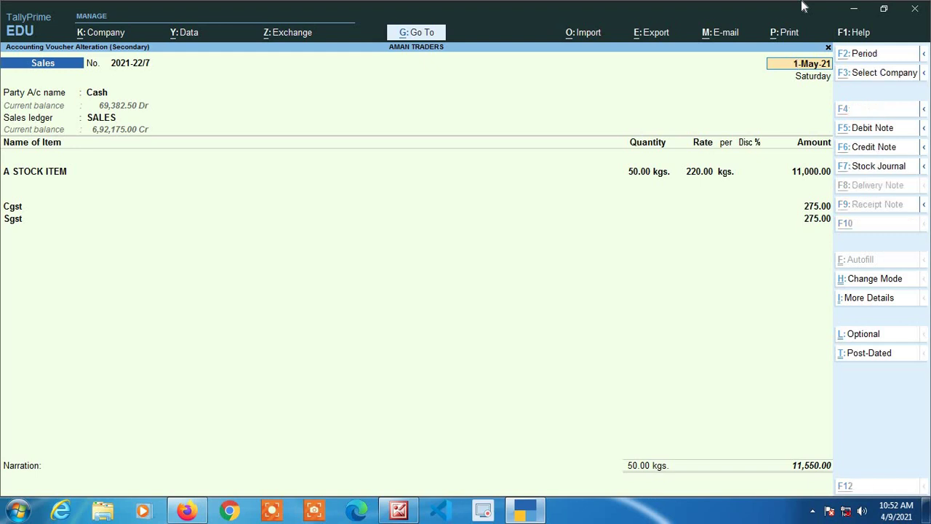
pyautogui.hotkey('alt', 'd')
pyautogui.press('y')
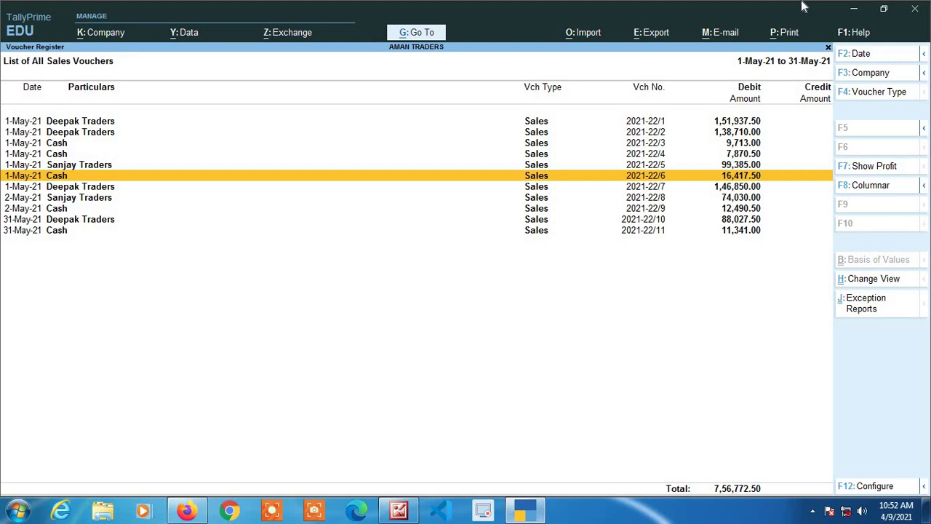
# - Check the voucher numbers of the sales entries around the deleted Cash voucher, from 2021-22/6 to 2021-22/8
pyautogui.press('Down')
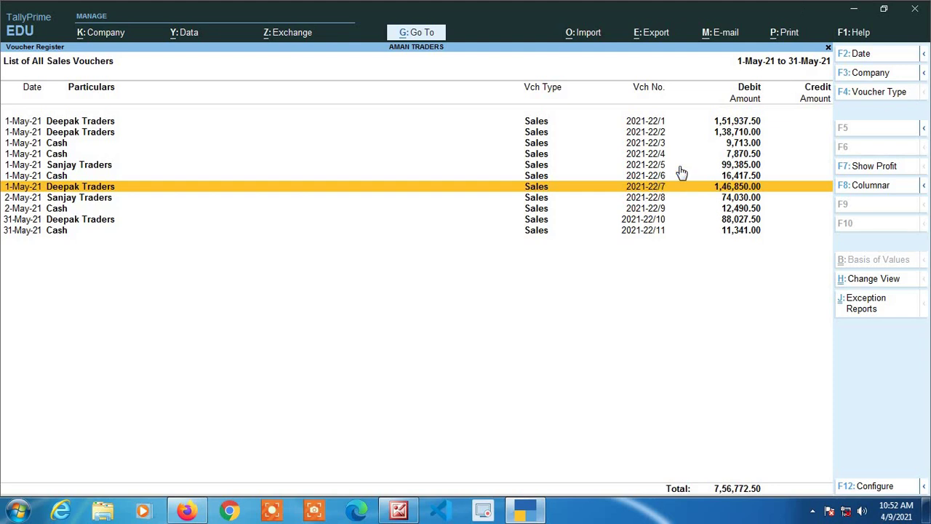
pyautogui.press('Down')
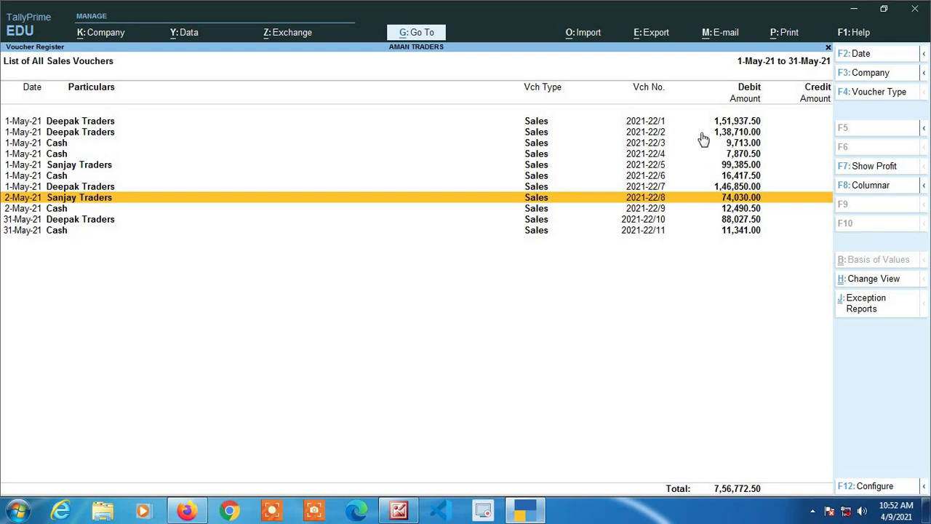
pyautogui.press('Up')
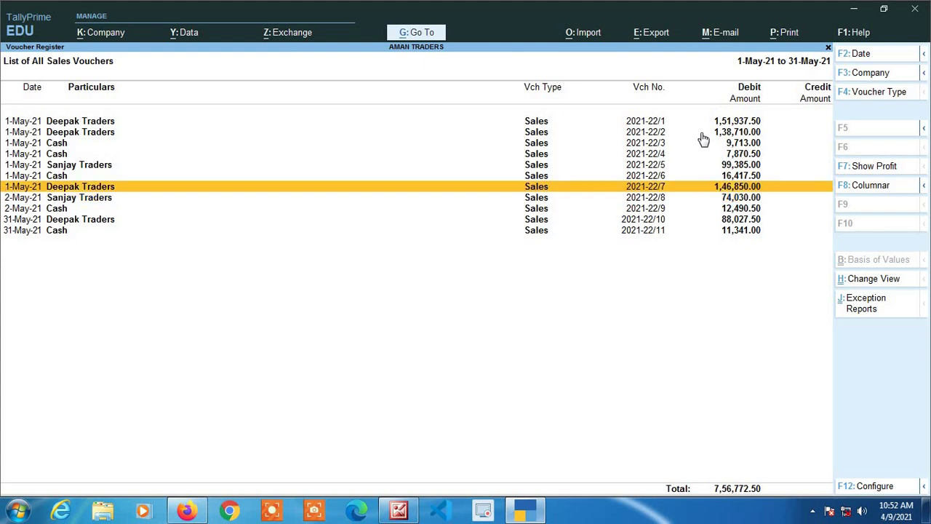
pyautogui.press('Up')
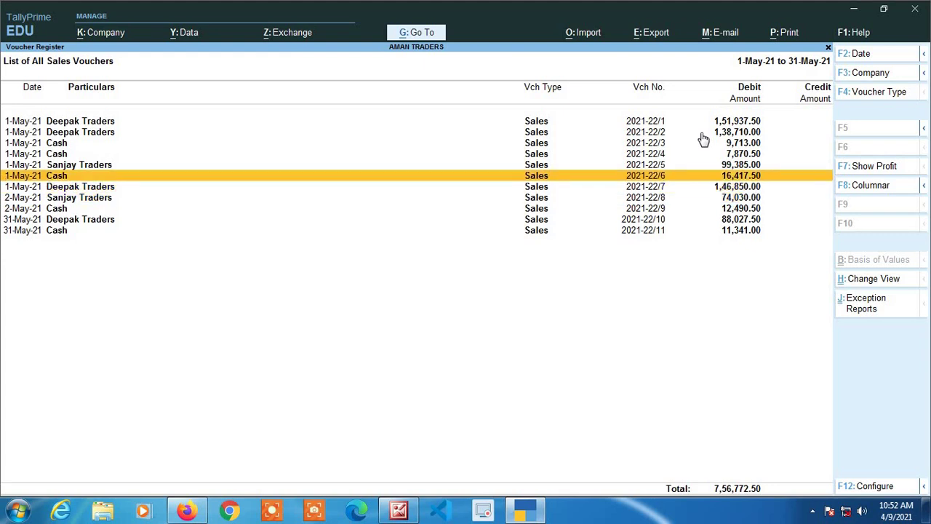
pyautogui.press('Down')
pyautogui.press('Up')
pyautogui.press('Down')
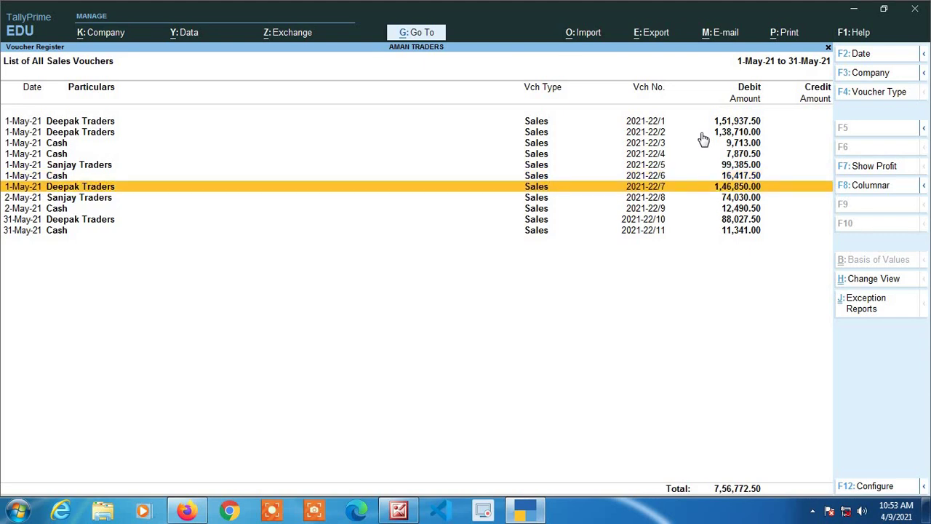
pyautogui.press('Up')
pyautogui.press('Down')
pyautogui.press('Up')
pyautogui.press('Down')
pyautogui.press('Up')
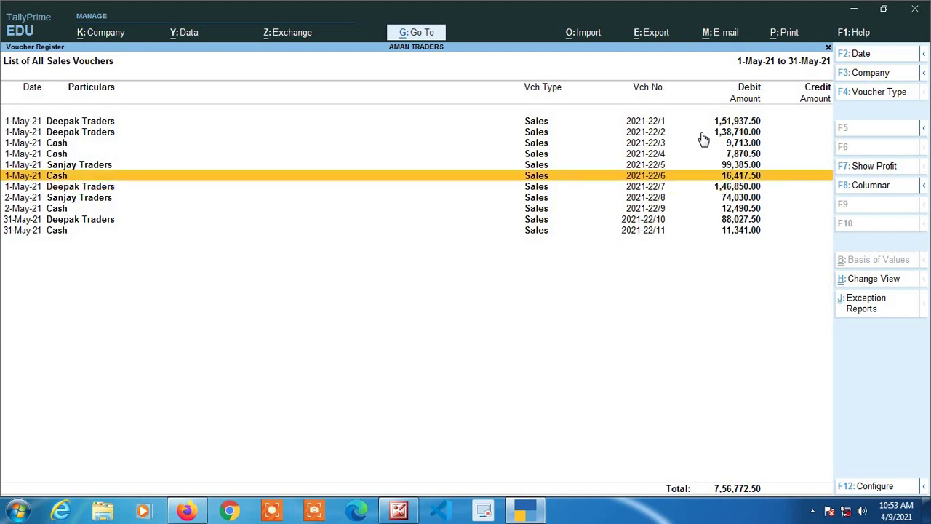
# - Examine the sales vouchers down to 2021-22/9, then compare Cash voucher 2021-22/6 with Deepak Traders voucher 2021-22/7
pyautogui.press('Down')
pyautogui.press('Down')
pyautogui.press('Down')
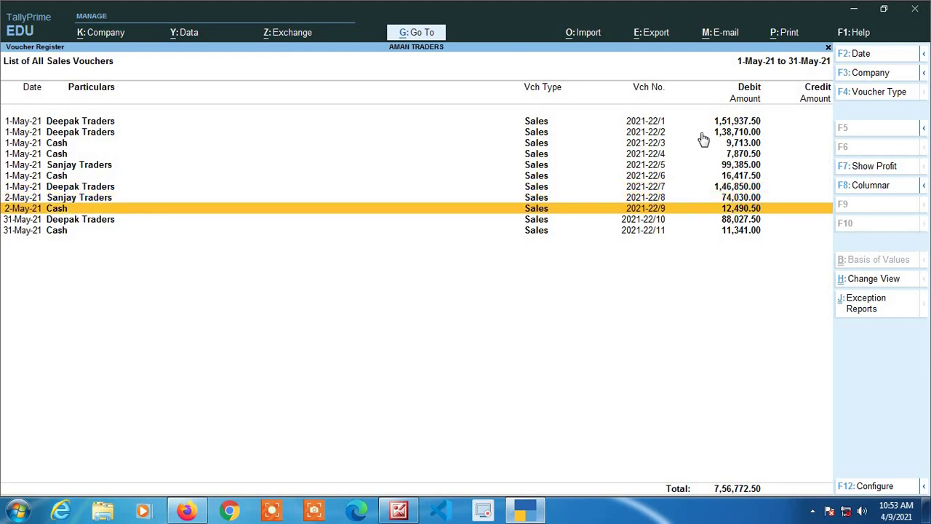
pyautogui.press('Up')
pyautogui.press('Up')
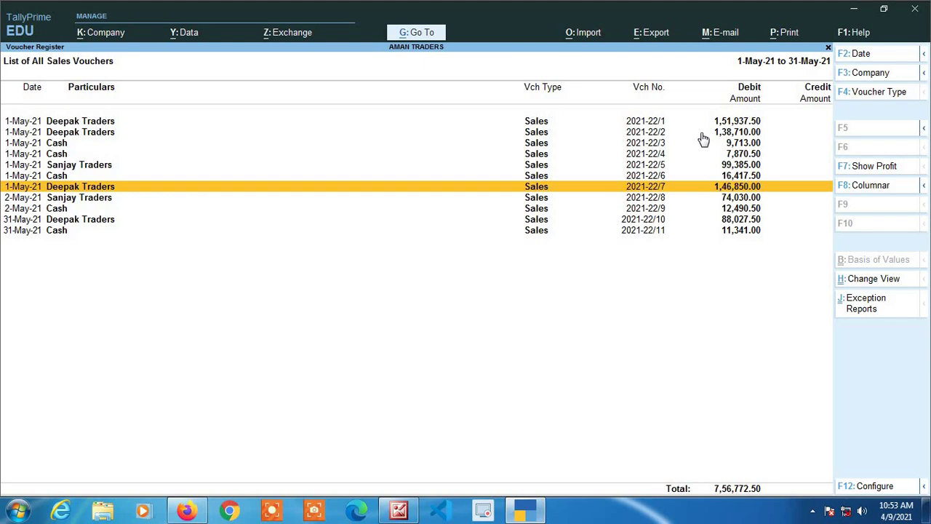
pyautogui.press('Up')
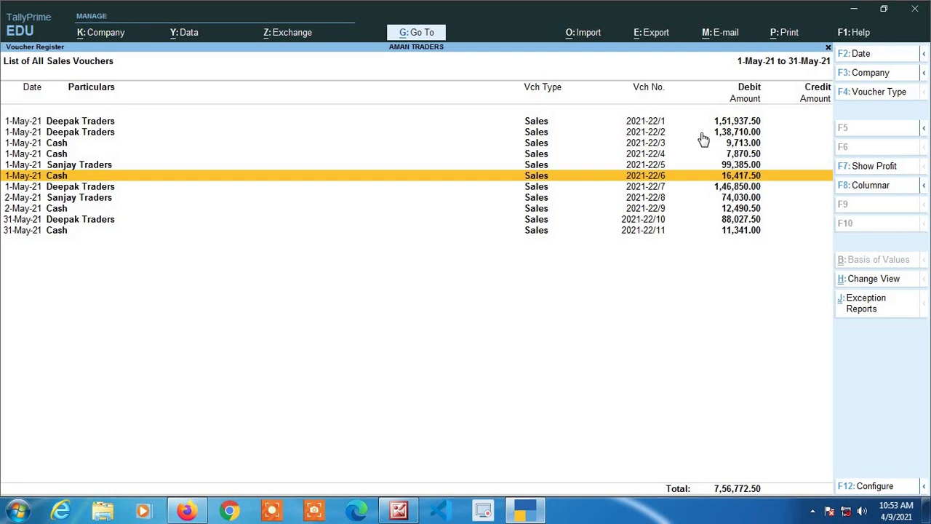
pyautogui.press('Down')
pyautogui.press('Up')
pyautogui.press('Down')
pyautogui.press('Up')
pyautogui.press('Down')
pyautogui.press('Up')
pyautogui.press('Up')
pyautogui.press('Down')
pyautogui.press('Down')
pyautogui.press('Up')
pyautogui.press('Down')
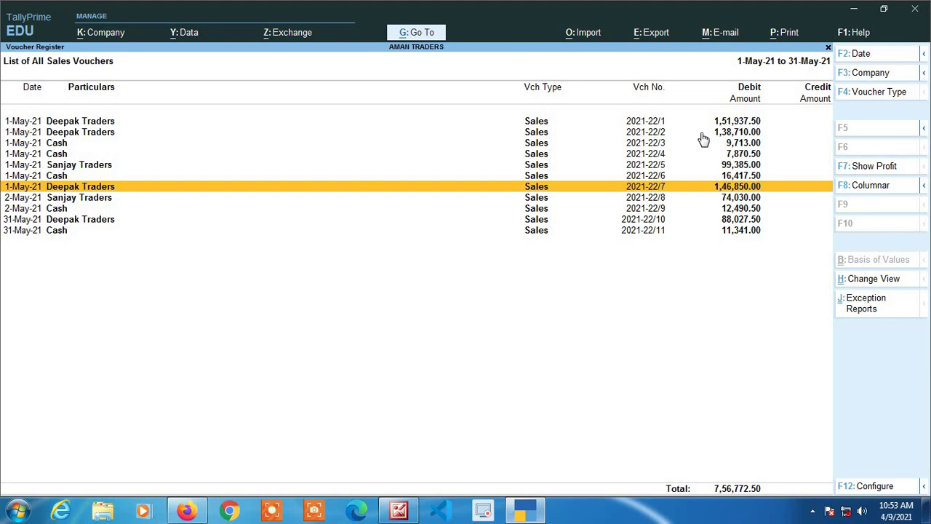
# - Insert a sales voucher before the 1-May-21 Deepak Traders entry 2021-22/7, with Cash as the party account and SALES as the sales ledger
pyautogui.hotkey('ctrl', 'i')
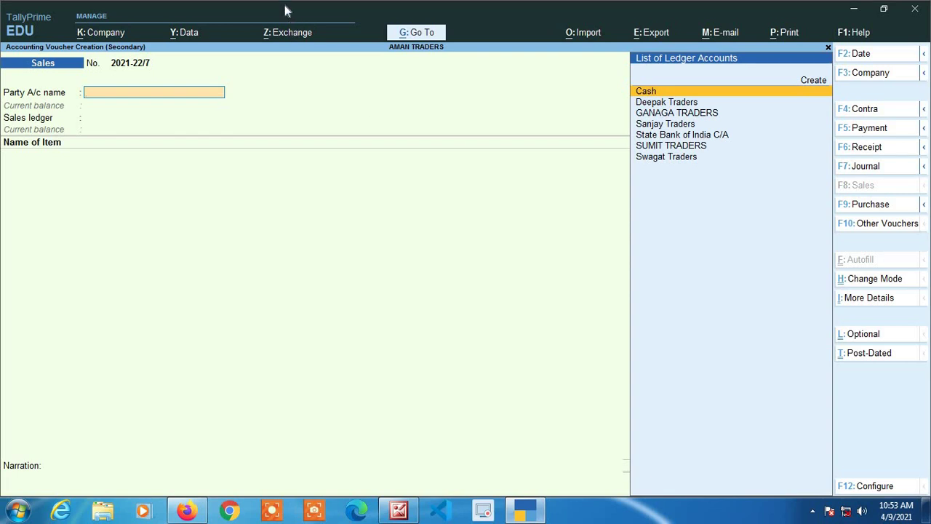
pyautogui.write('Cash')
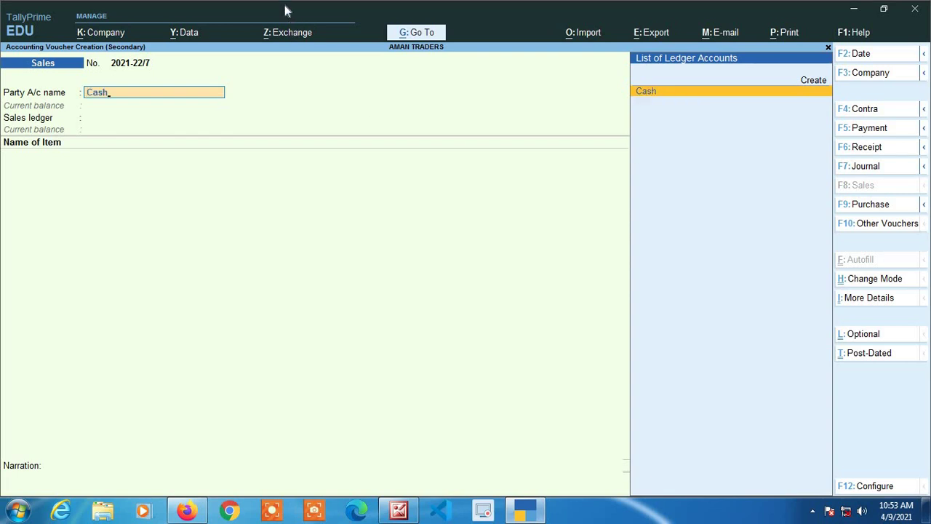
pyautogui.press('Return')
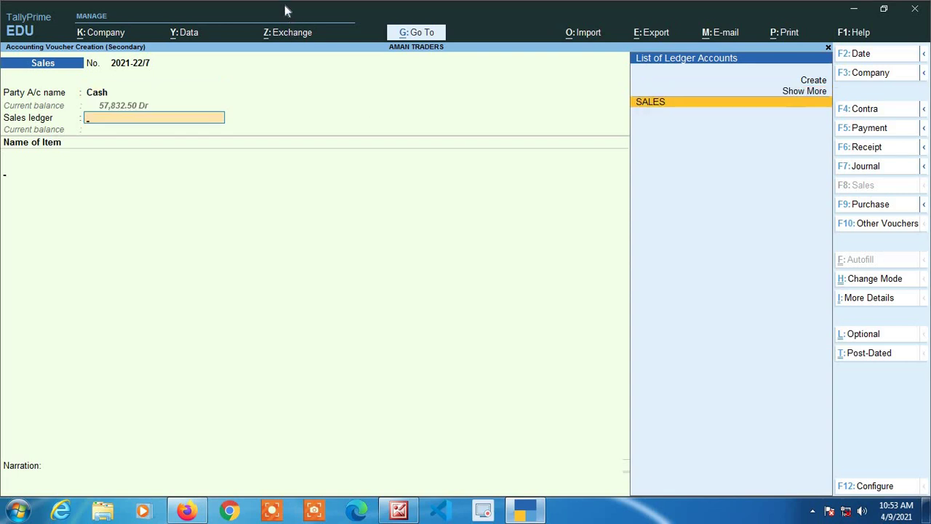
pyautogui.press('Return')
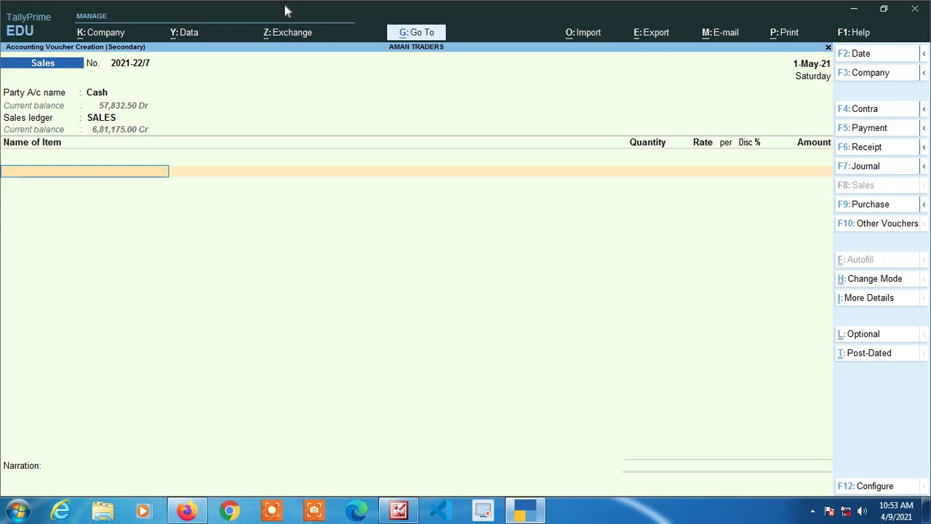
# - Add A STOCK ITEM to the voucher with a quantity of 50 kgs, keeping the rate of 220.00 per kg
pyautogui.write('a')
pyautogui.press('Return')
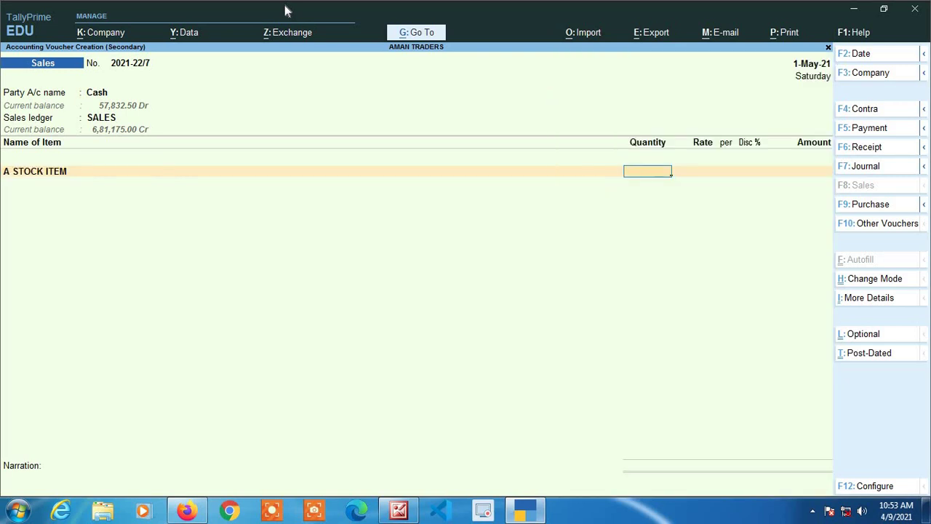
pyautogui.write('50')
pyautogui.press('Return')
pyautogui.press('Return')
pyautogui.press('Return')
pyautogui.press('Return')
pyautogui.press('Return')
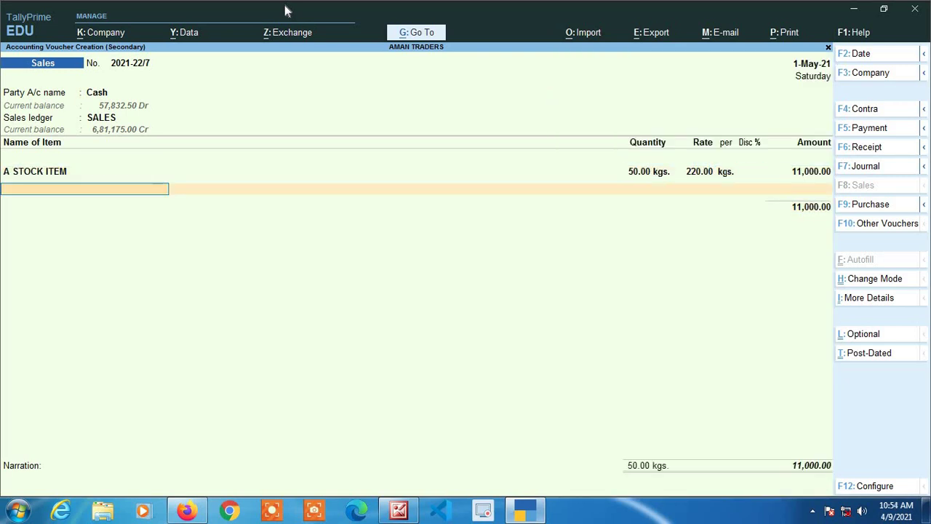
# - Finish the item list, add the Cgst and Sgst tax ledgers, and save the inserted Cash sales voucher
pyautogui.press('Return')
pyautogui.write('Cg')
pyautogui.press('Return')
pyautogui.write('Sg')
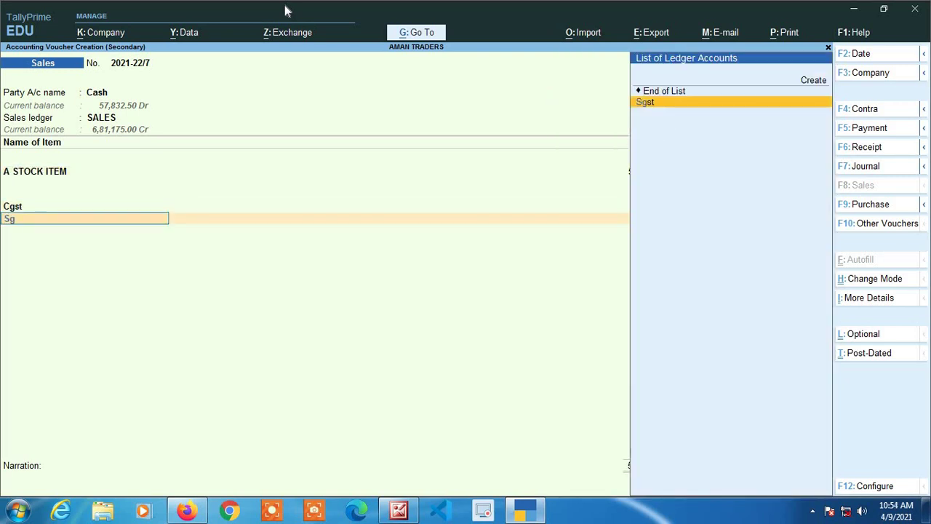
pyautogui.press('Return')
pyautogui.press('Return')
pyautogui.press('Return')
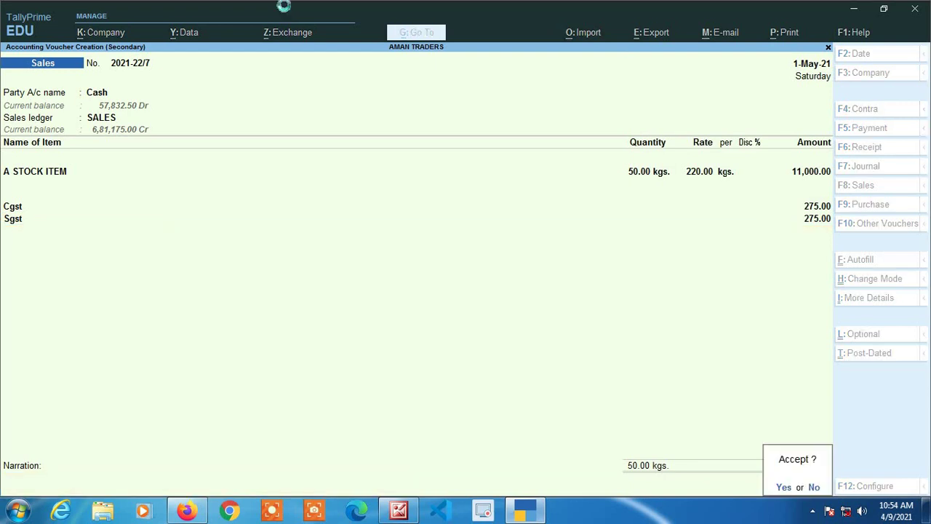
pyautogui.press('Return')
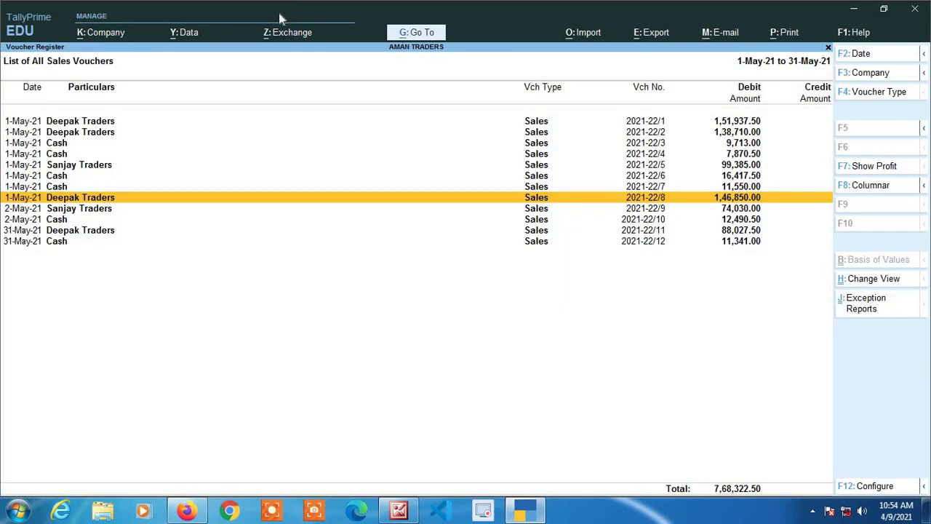
# - Check the order, dates and voucher numbers of the inserted Cash voucher and the Deepak Traders and Sanjay Traders entries following it
pyautogui.press('Up')
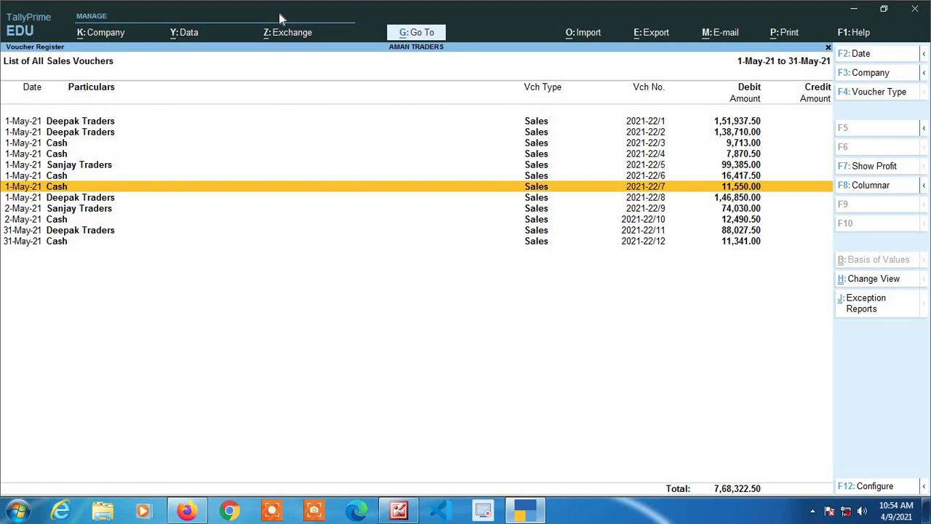
pyautogui.press('Down')
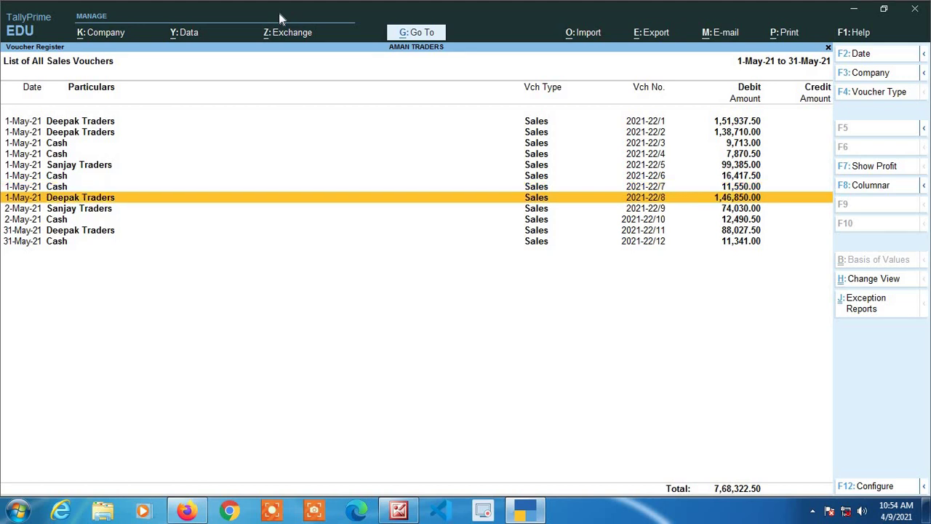
pyautogui.press('Down')
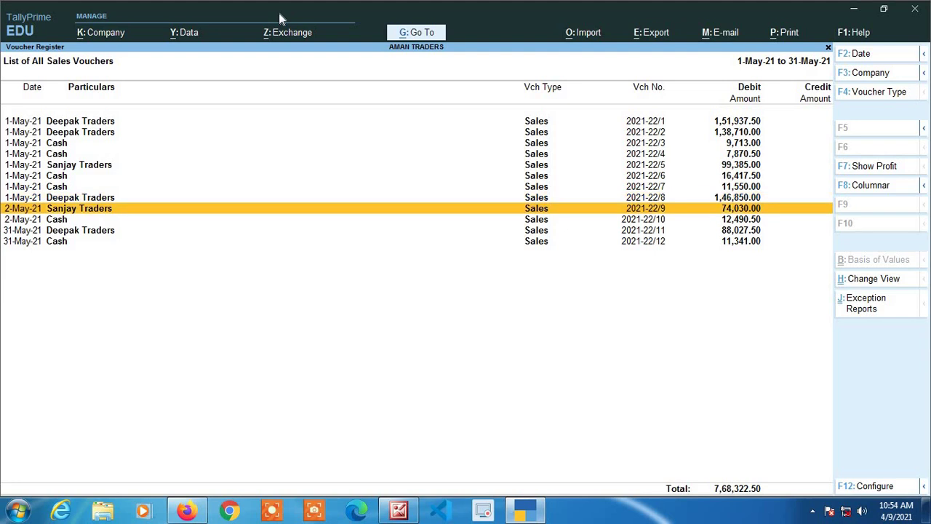
pyautogui.press('Up')
pyautogui.press('Up')
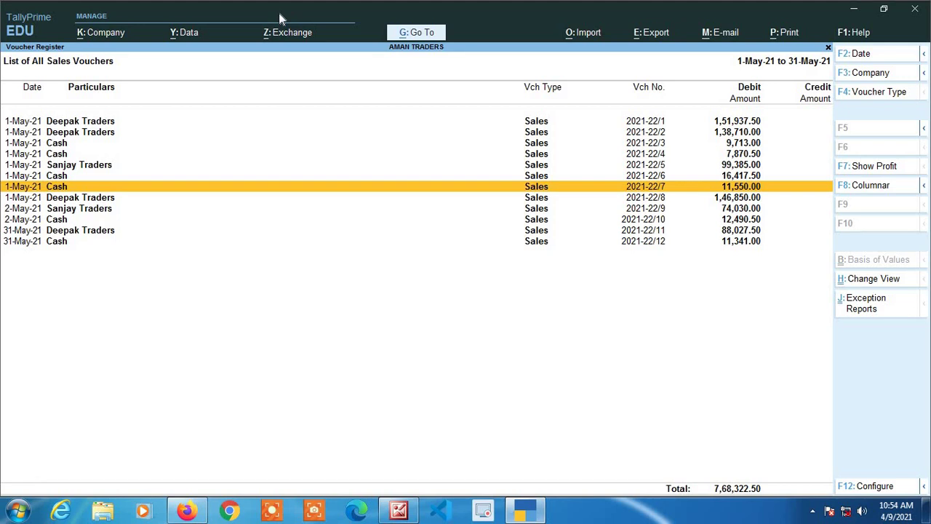
pyautogui.press('Down')
pyautogui.press('Down')
pyautogui.press('Up')
pyautogui.press('Down')
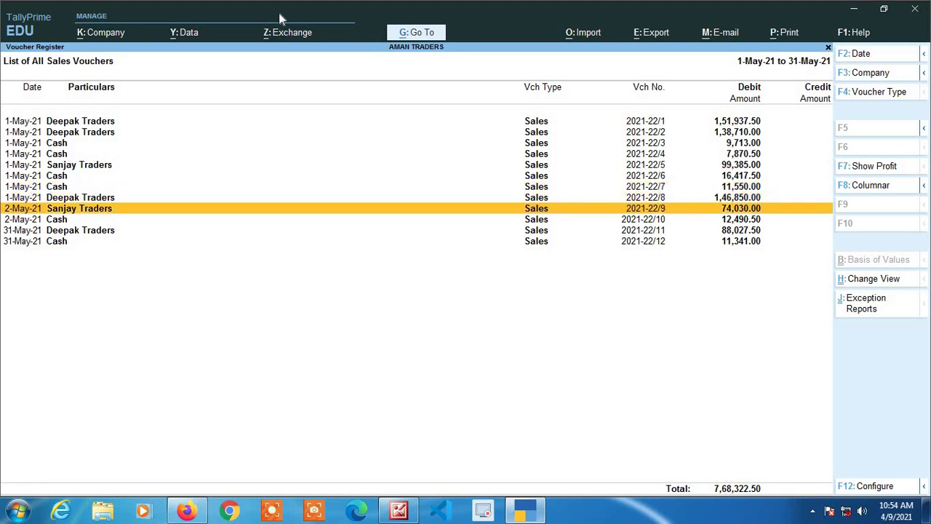
pyautogui.press('Up')
pyautogui.press('Up')
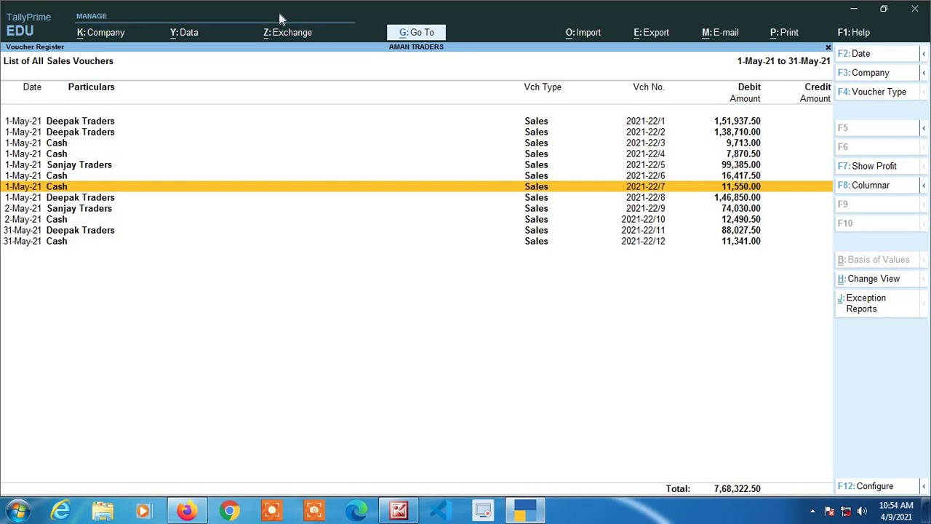
pyautogui.press('Down')
pyautogui.press('Down')
pyautogui.press('Down')
pyautogui.press('Down')
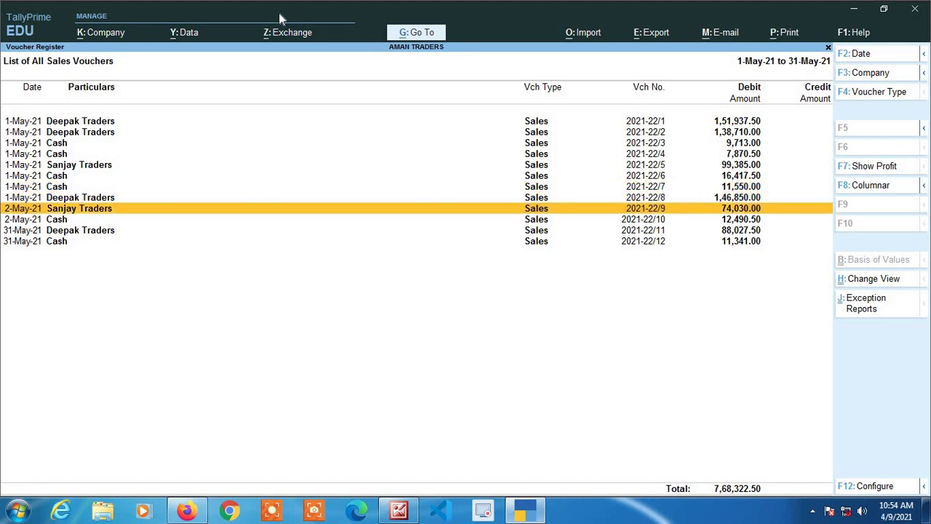
pyautogui.press('Up')
pyautogui.press('Up')
pyautogui.press('Up')
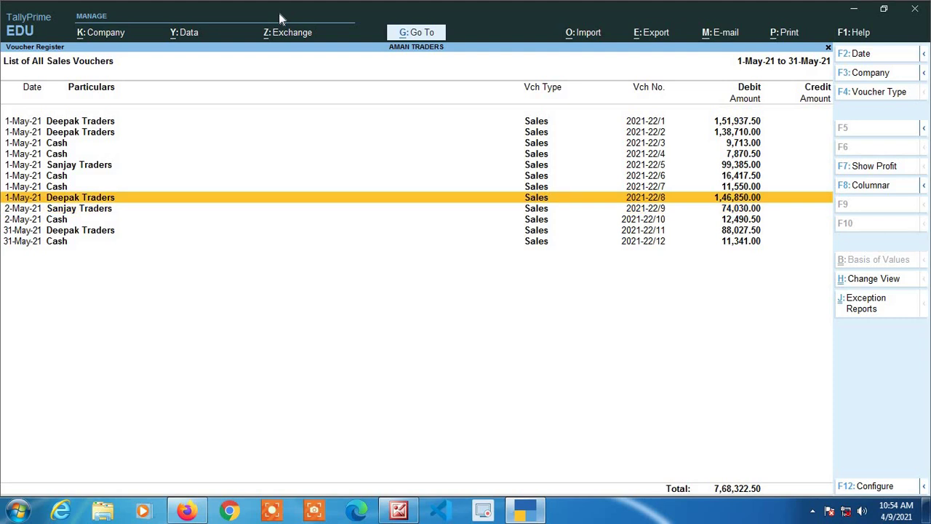